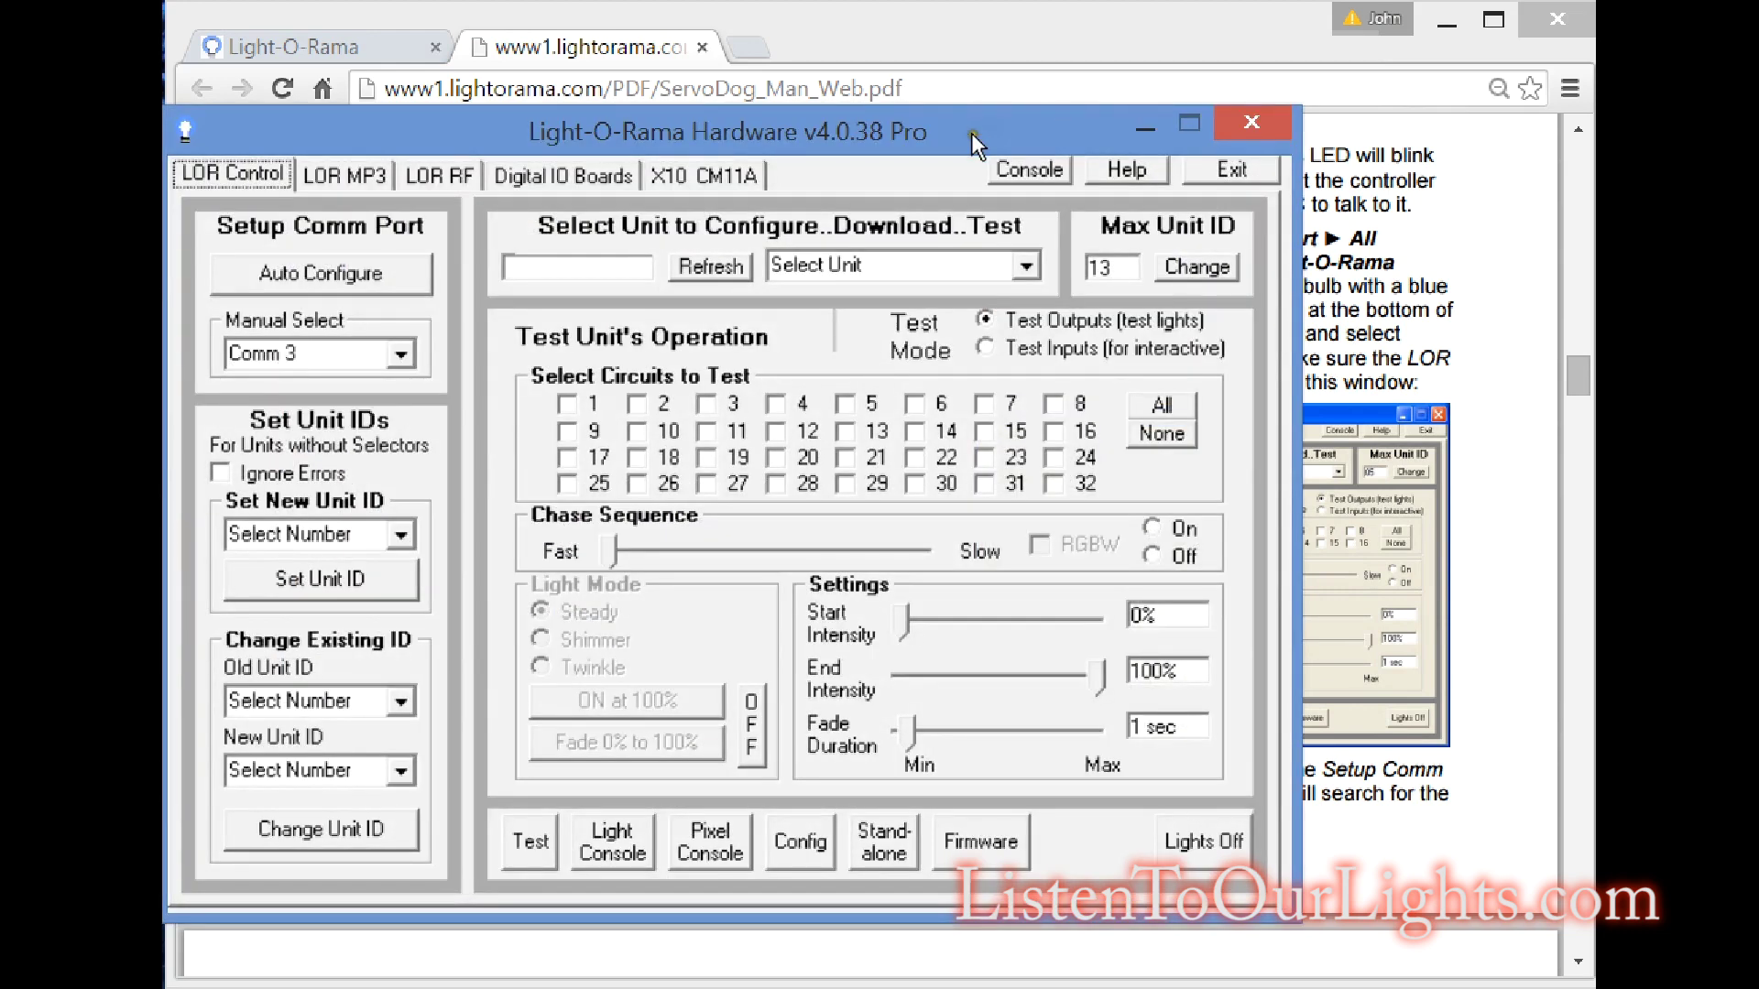
# Clear the manual out of view and run the automatic comm port configuration for the connected controller
pyautogui.moveTo(971, 134); pyautogui.dragTo(997, 50)
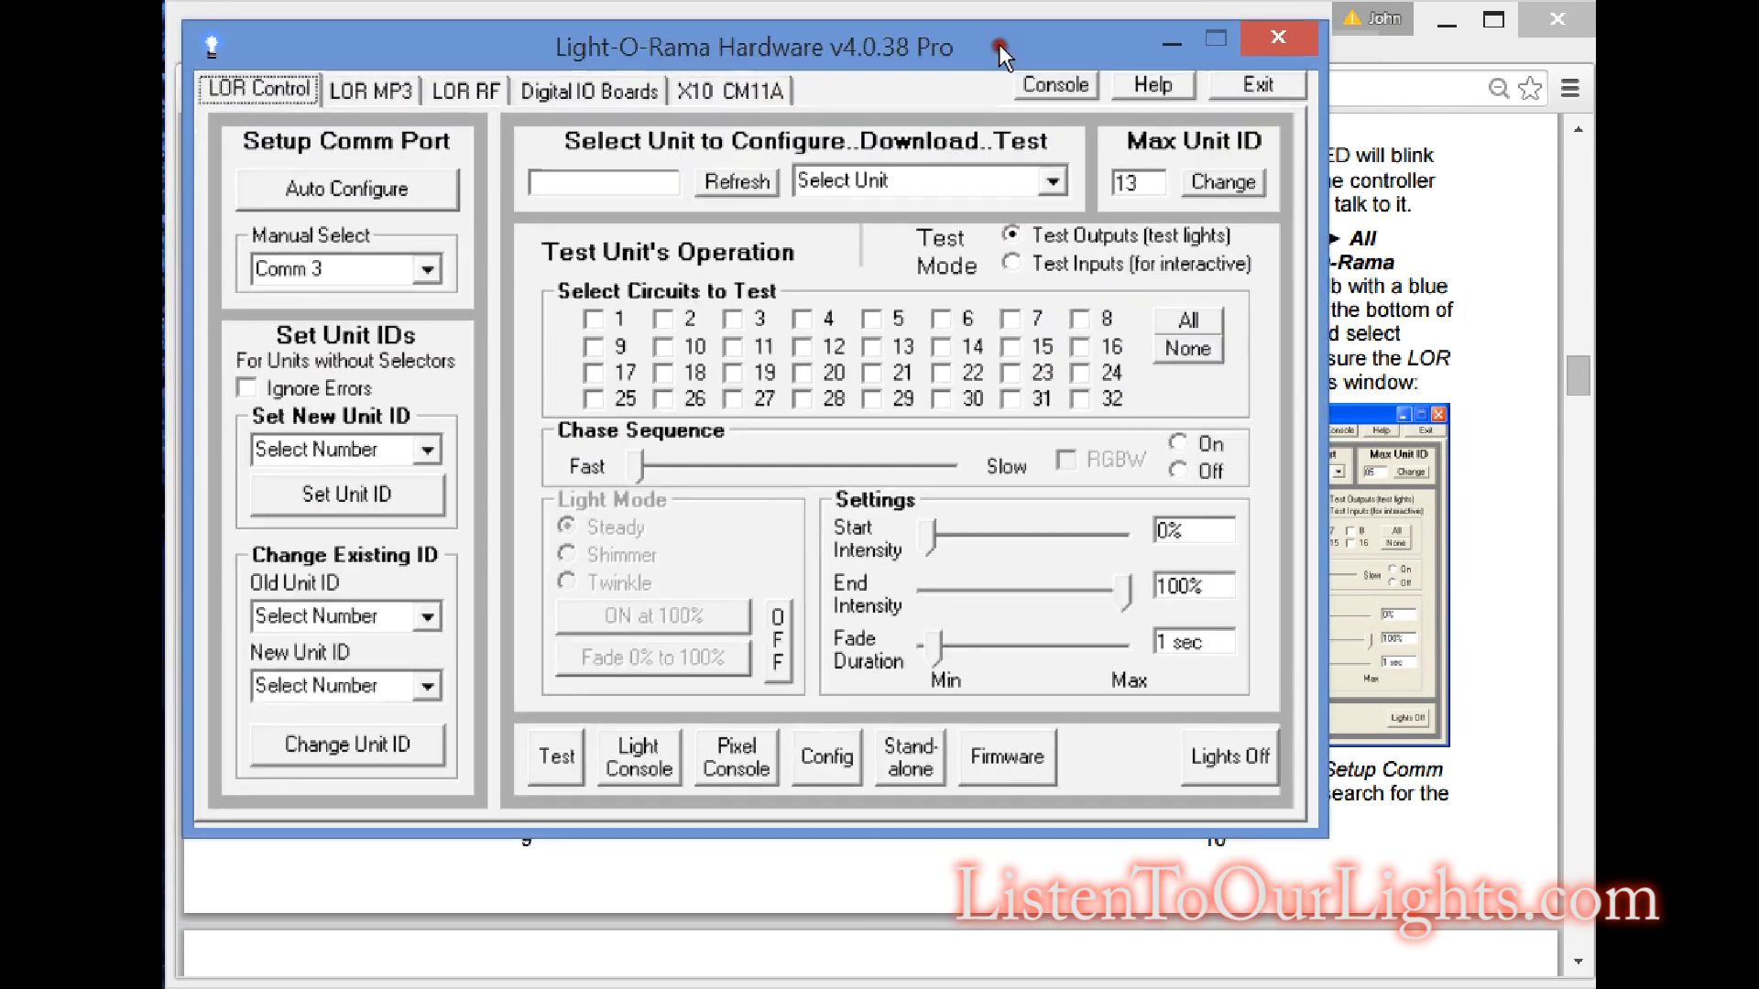
pyautogui.click(1447, 24)
pyautogui.click(404, 189)
pyautogui.moveTo(1576, 652); pyautogui.dragTo(938, 183)
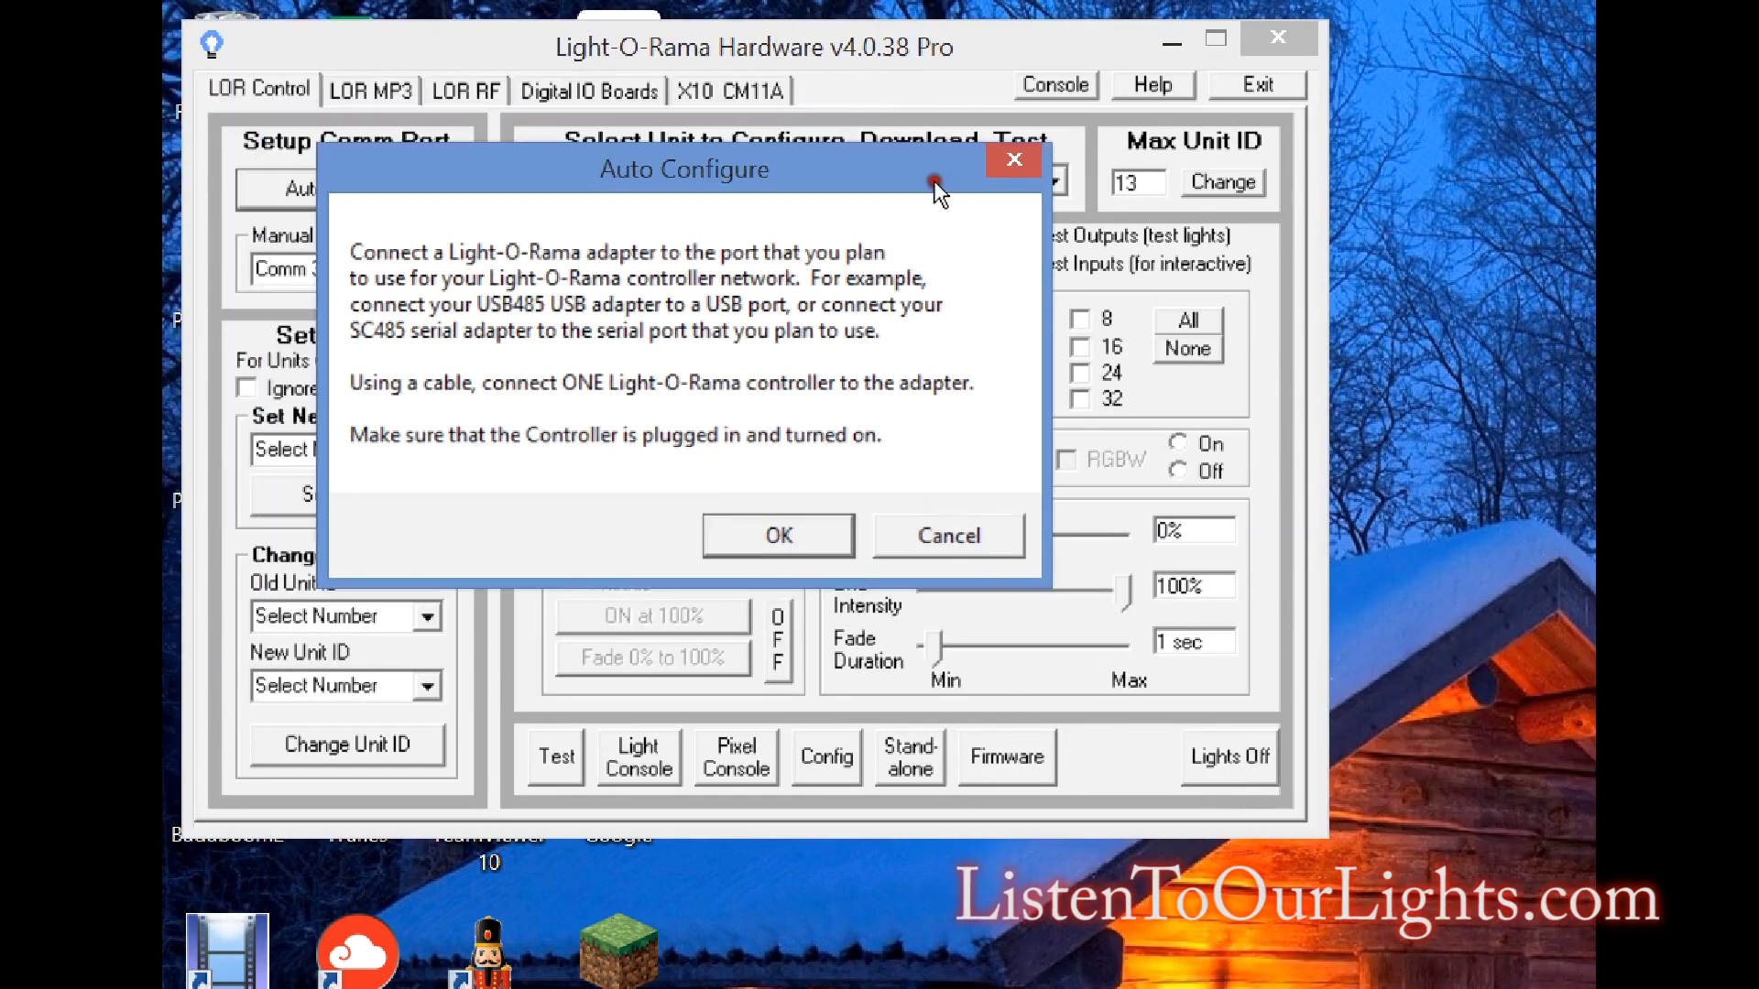
pyautogui.click(778, 532)
pyautogui.moveTo(1649, 757); pyautogui.dragTo(753, 206)
pyautogui.click(802, 355)
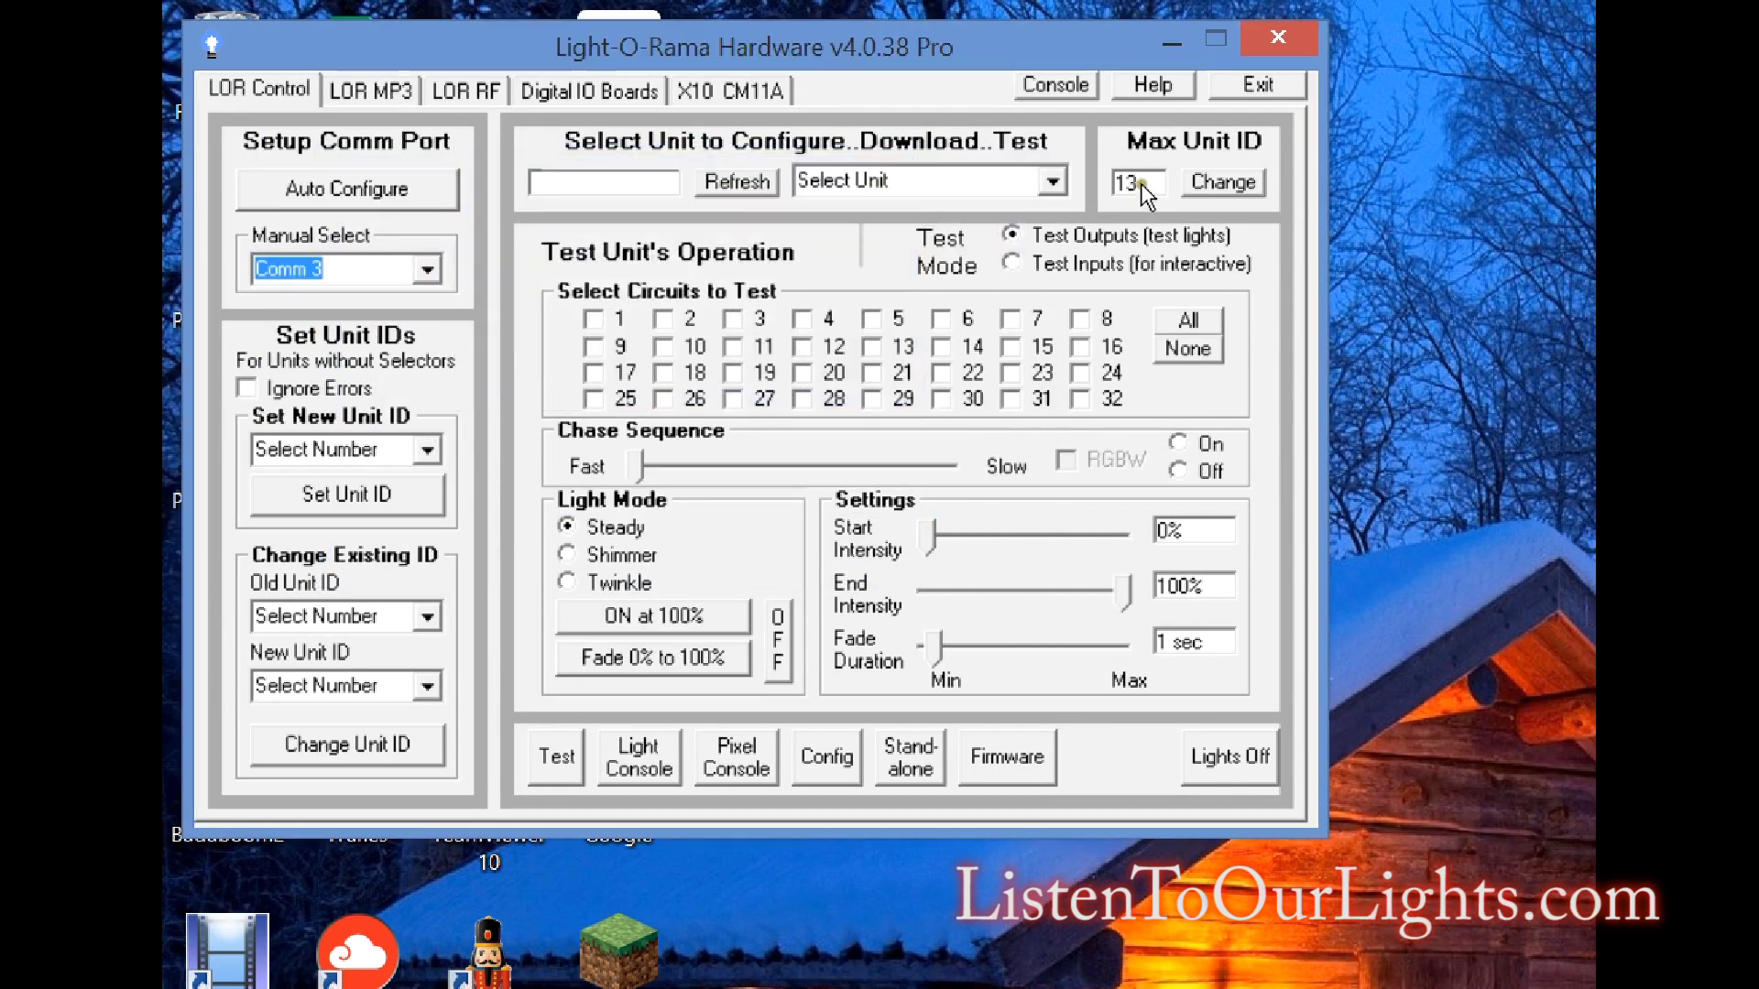
# Save a maximum unit ID of 07 and refresh the list of connected controllers
pyautogui.click(1191, 183)
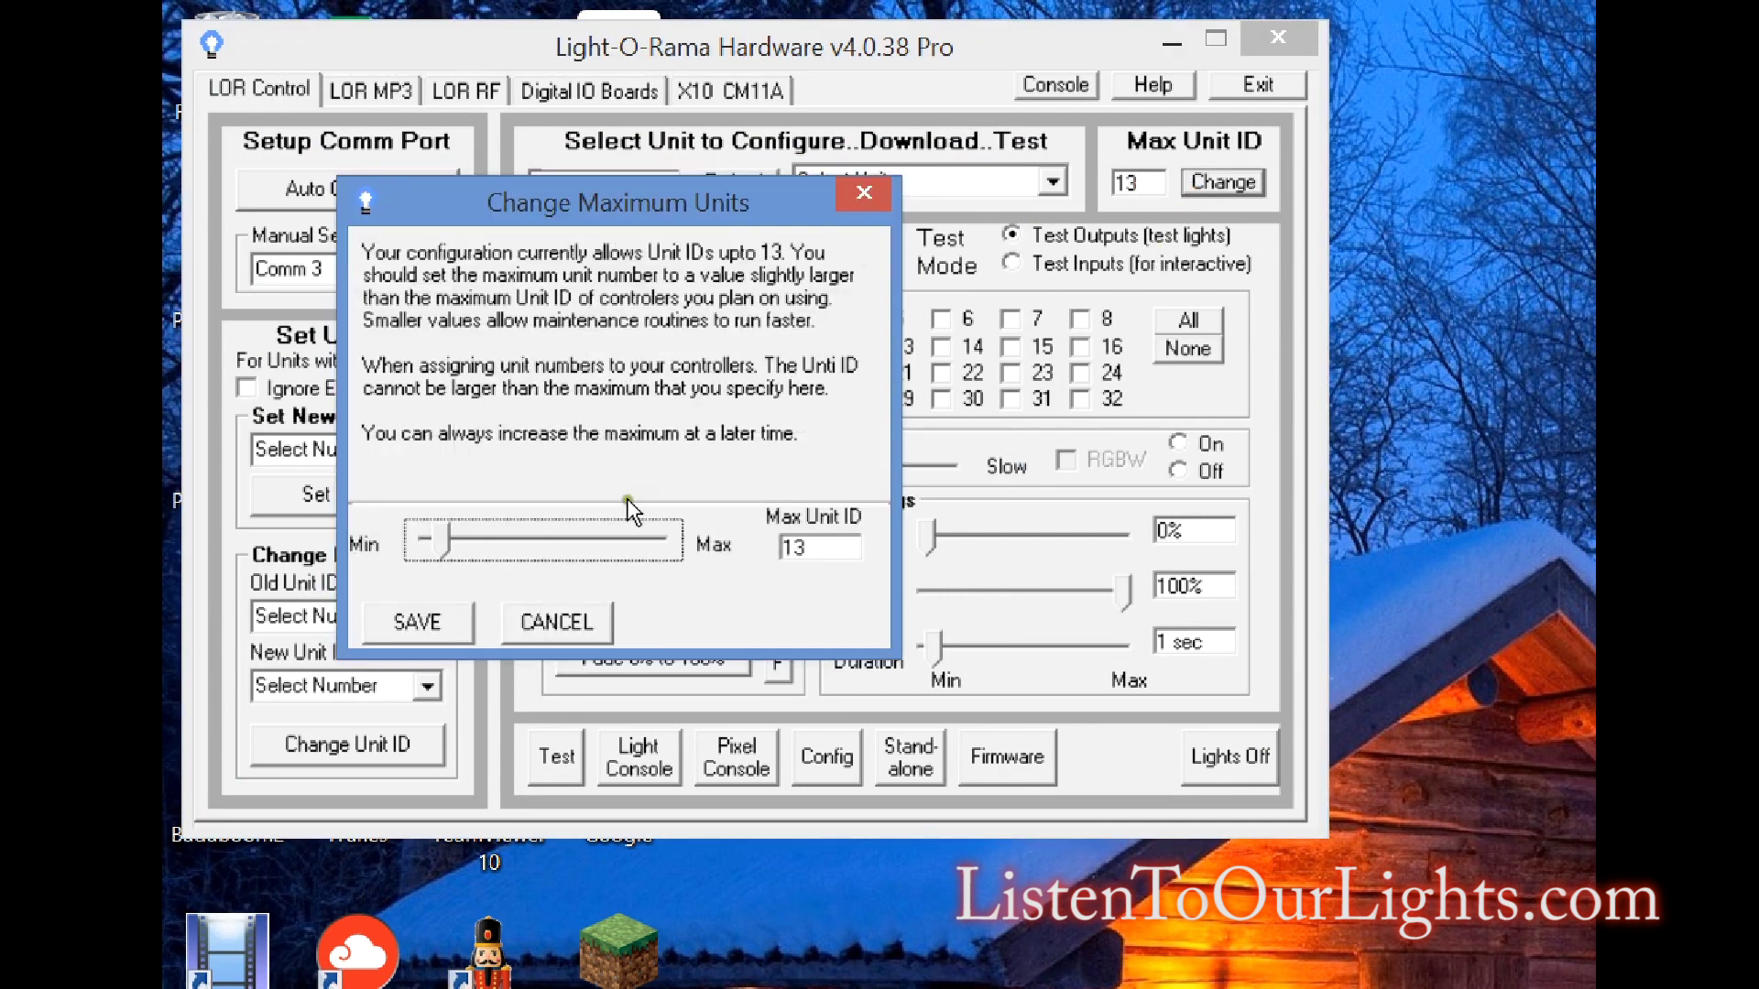
pyautogui.click(434, 540)
pyautogui.moveTo(434, 540); pyautogui.dragTo(428, 544)
pyautogui.click(418, 623)
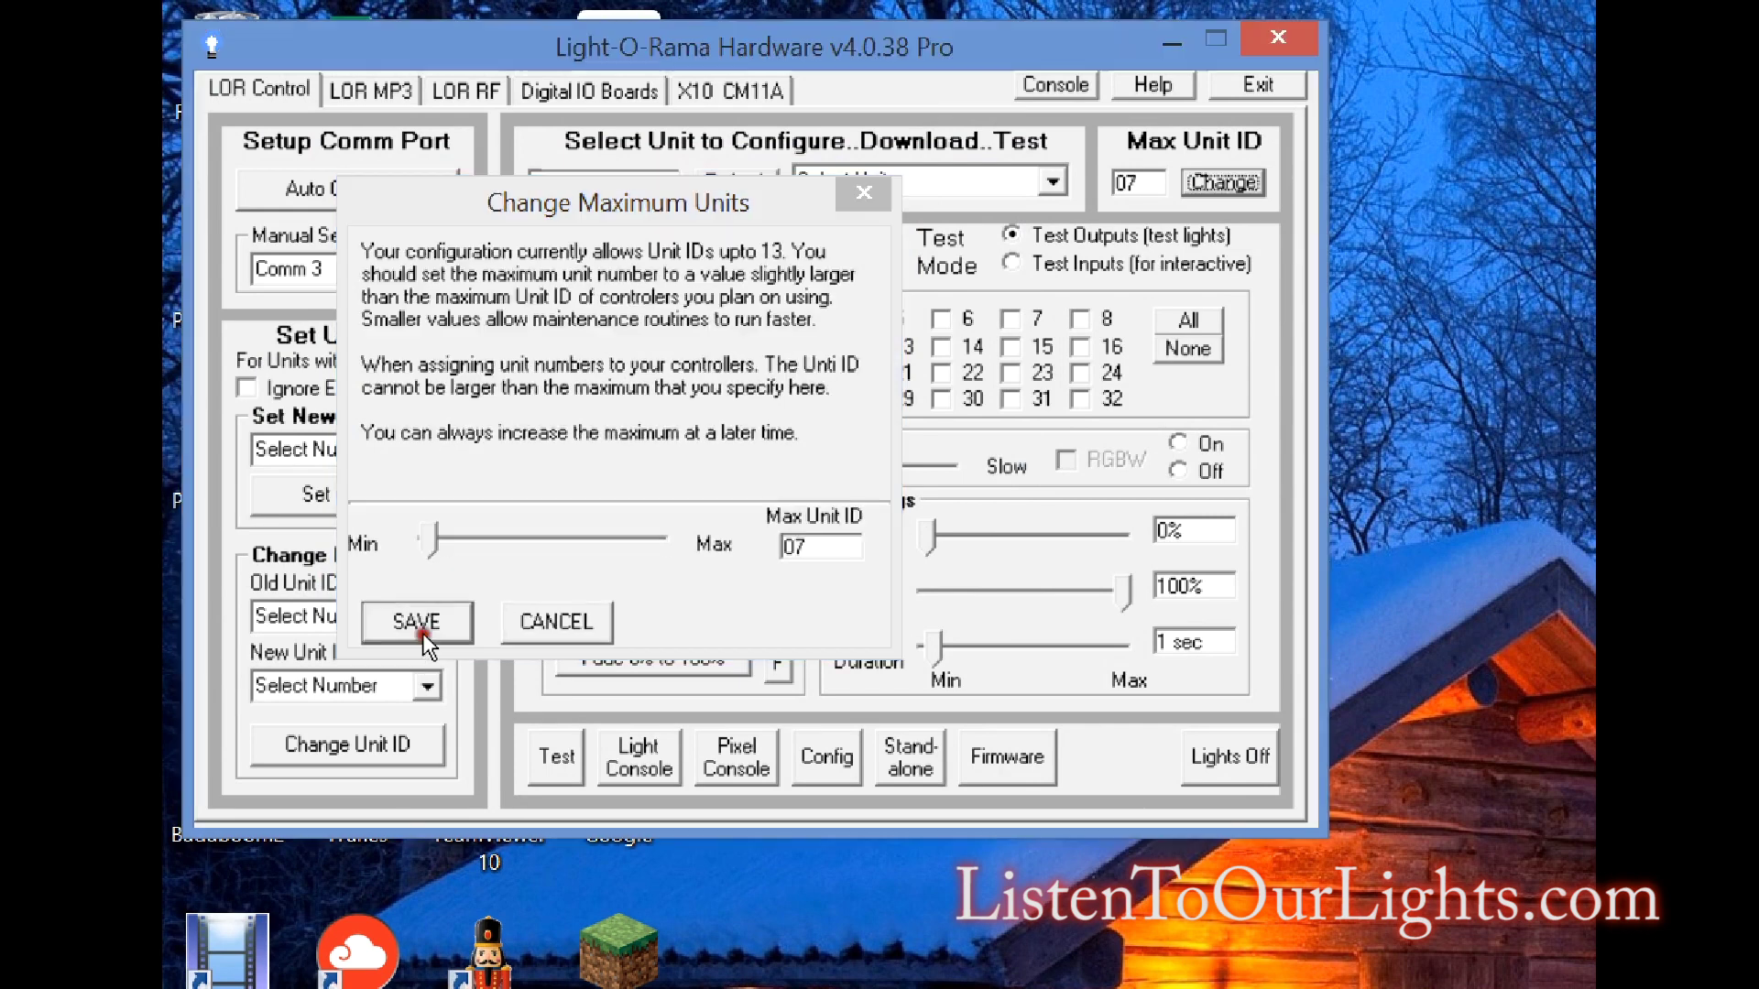
pyautogui.click(716, 183)
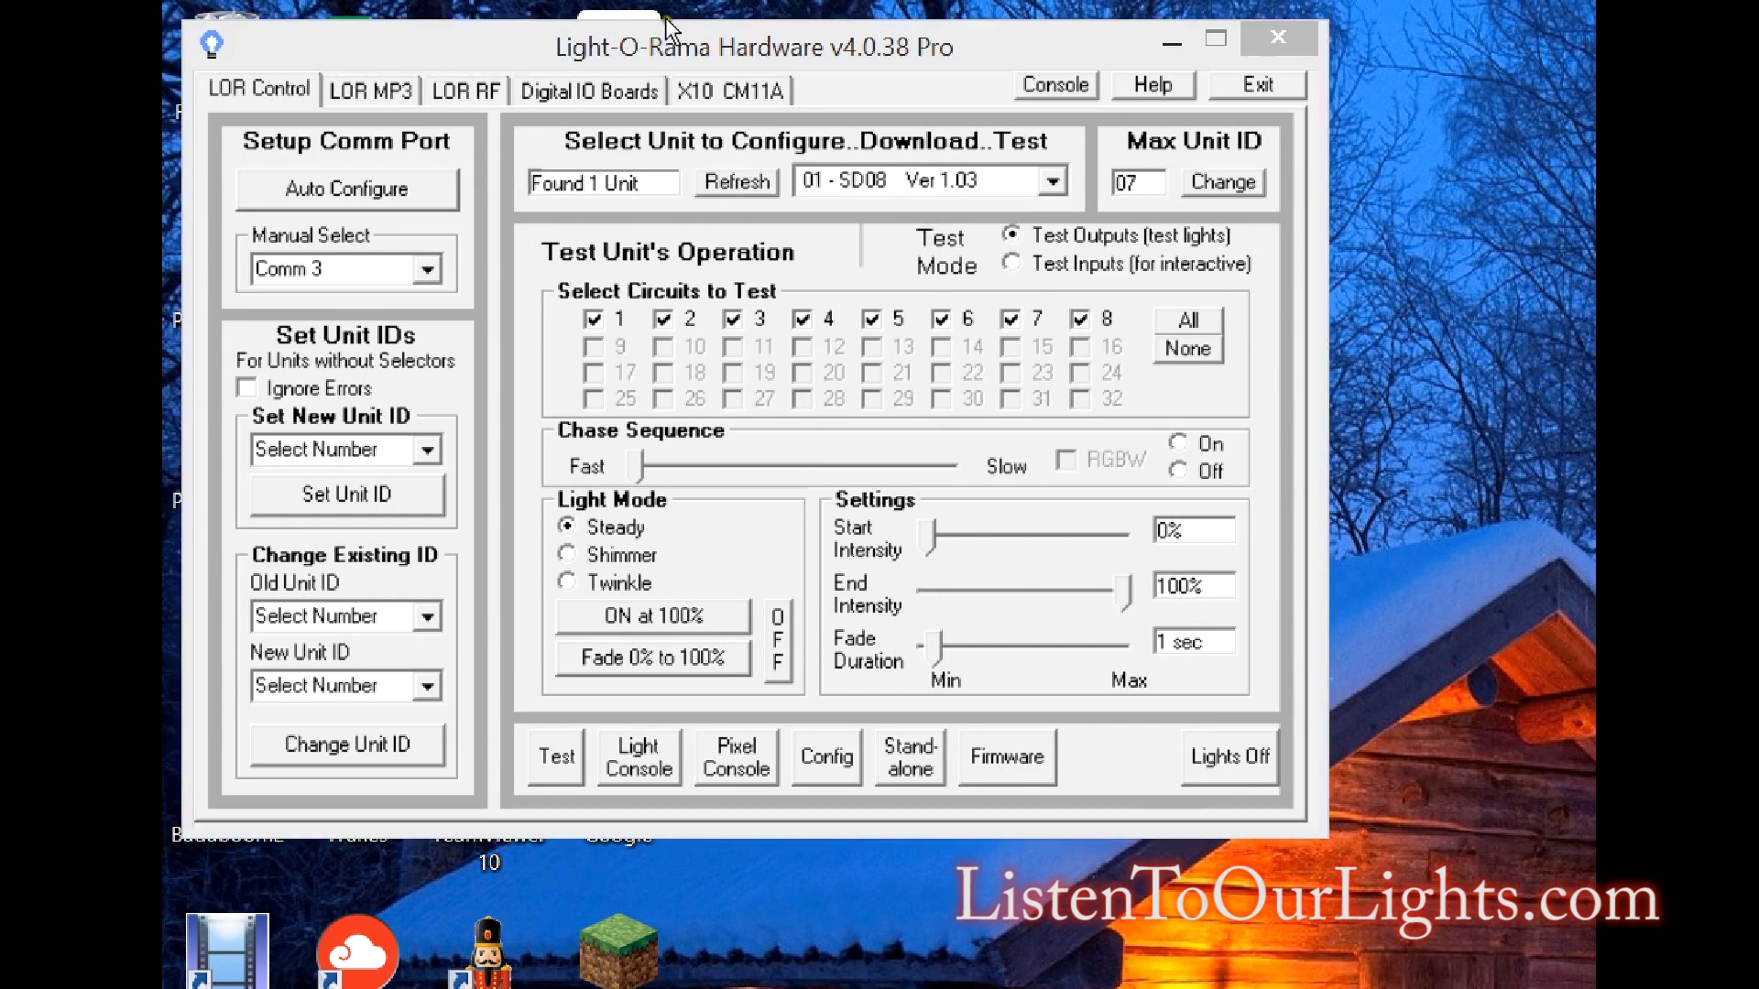
# Leave the hardware utility and open the Light-O-Rama ServoDog Utility, placing its whole window in view
pyautogui.press('Escape')
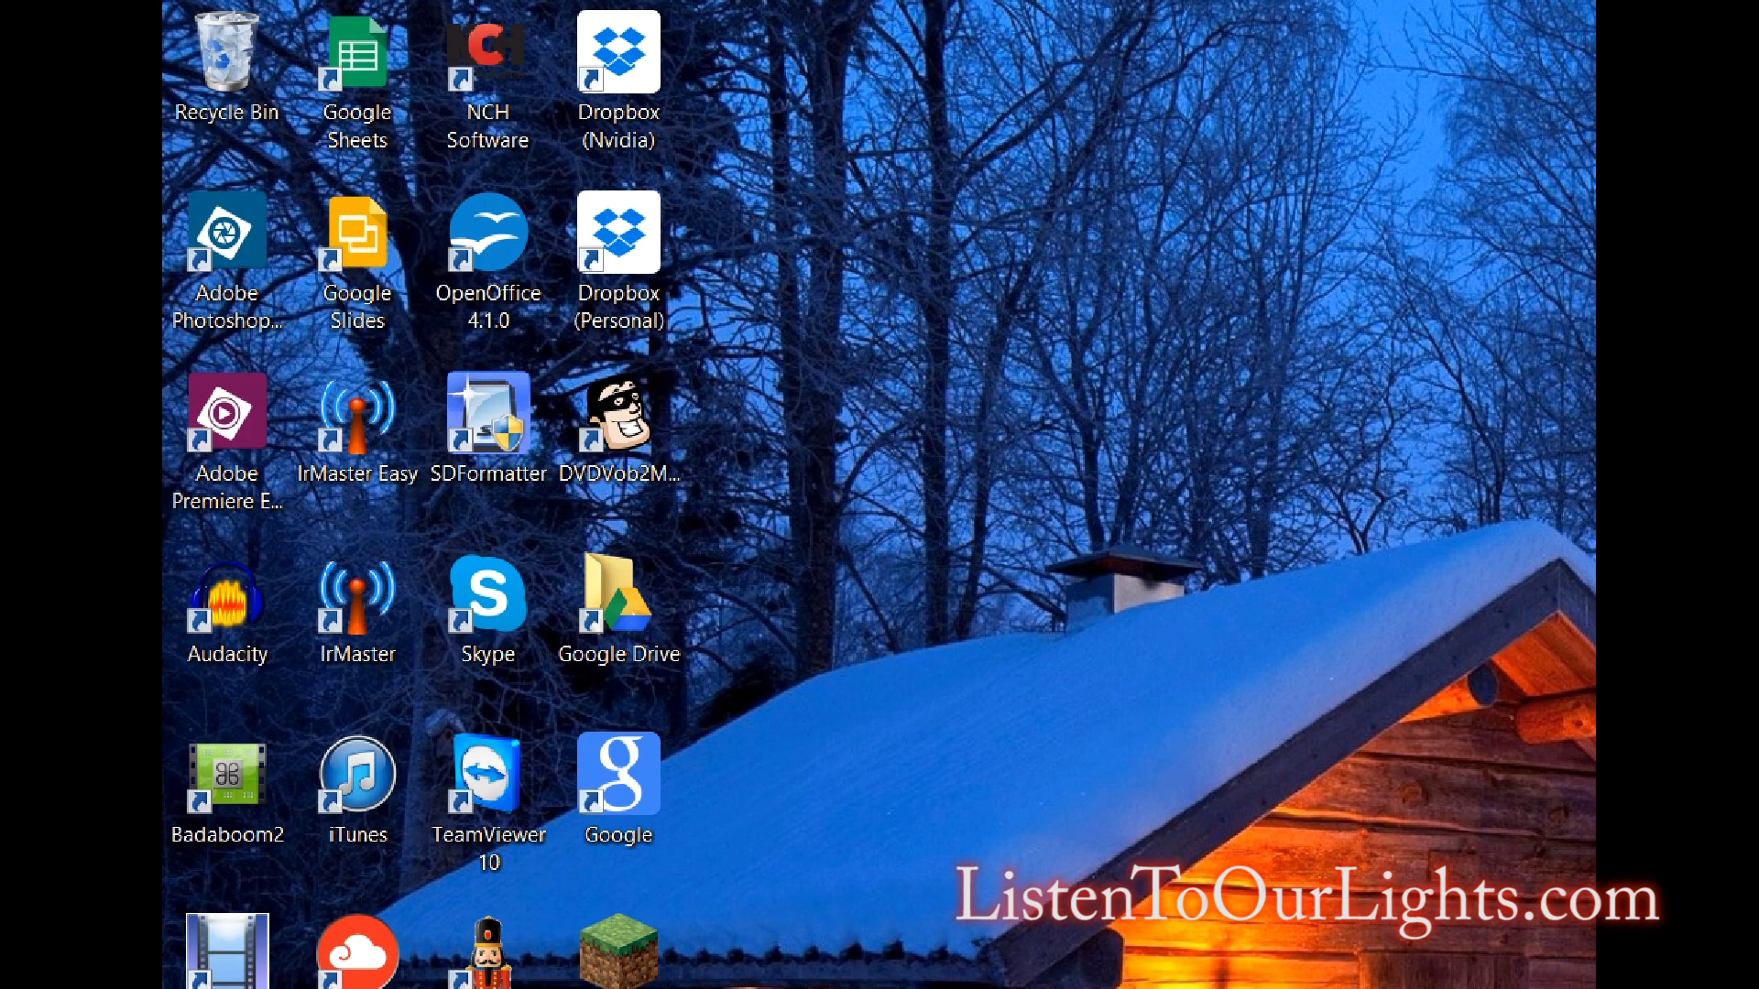
pyautogui.press('super')
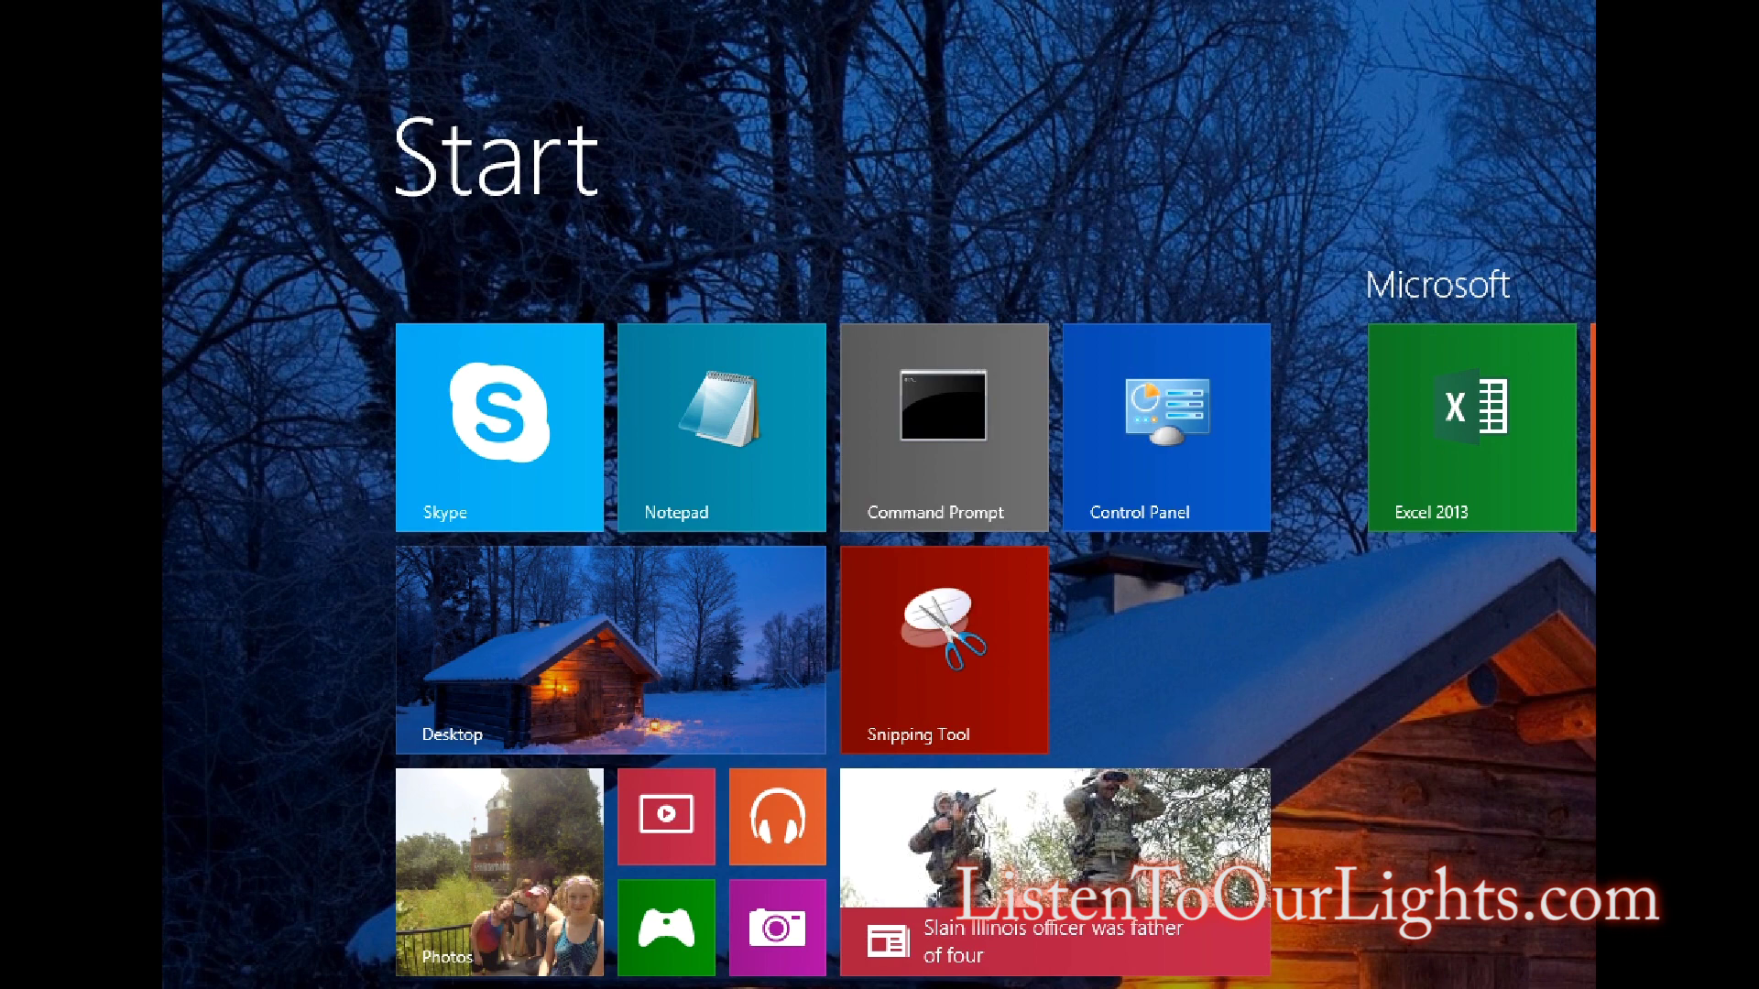
pyautogui.press('super')
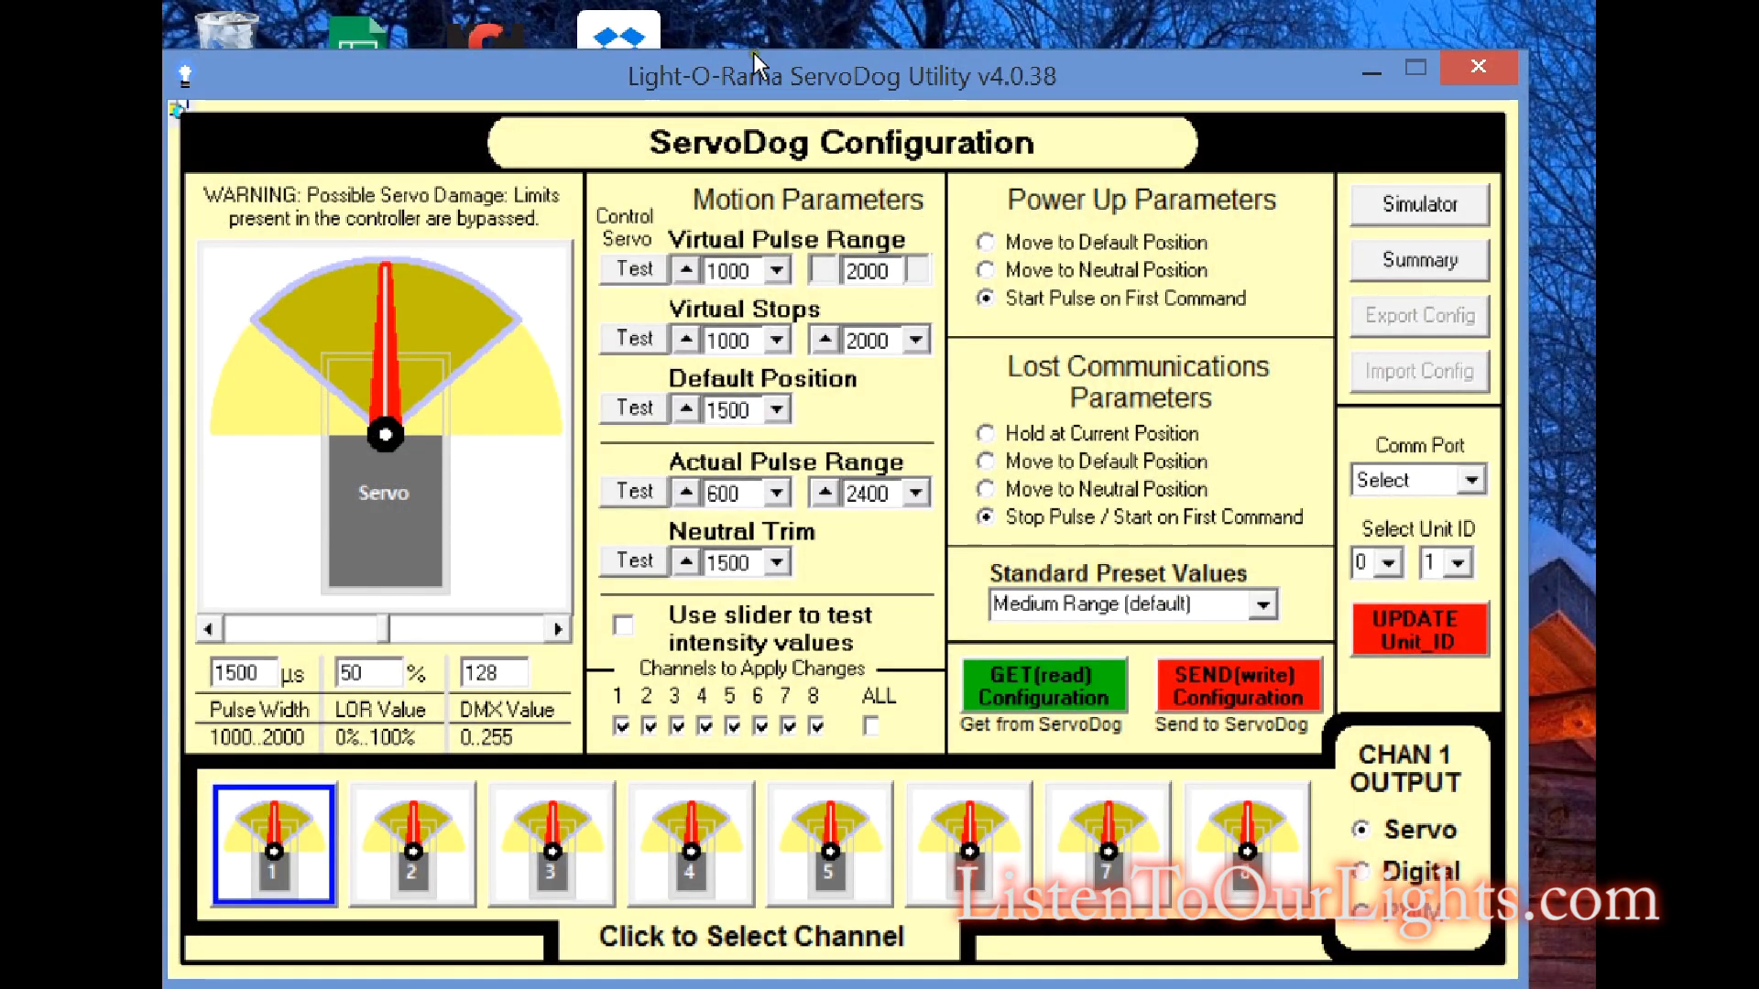
pyautogui.moveTo(751, 62); pyautogui.dragTo(761, 27)
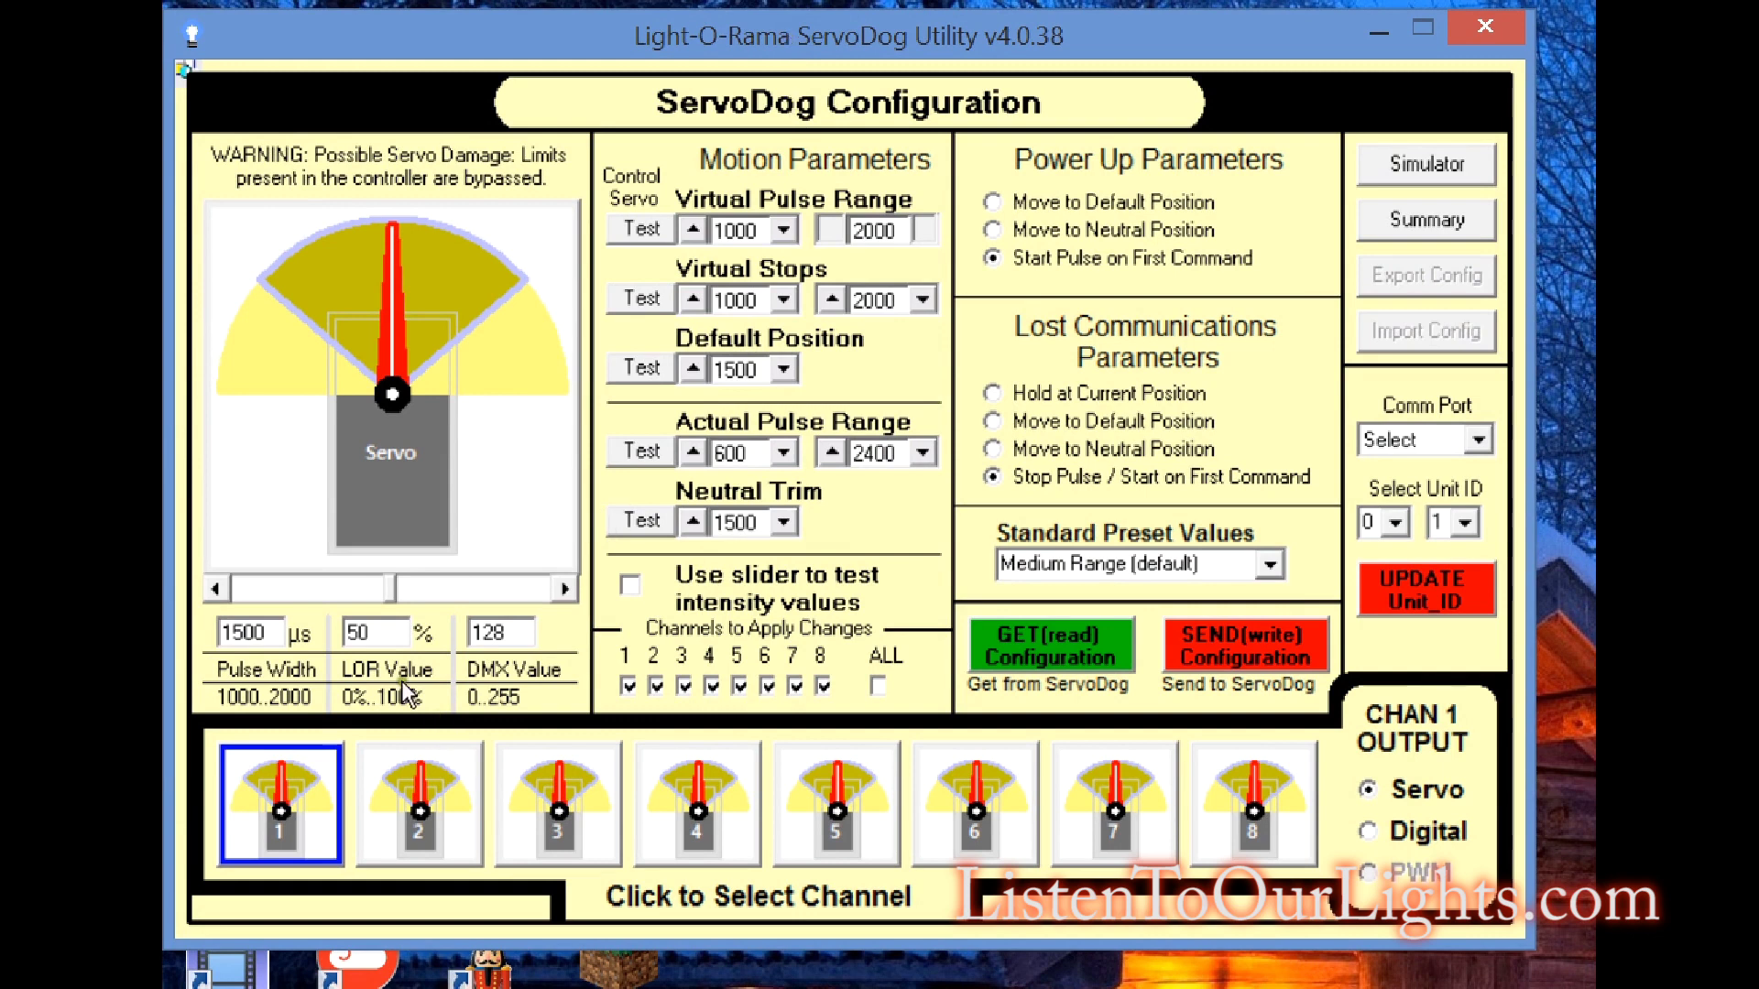
# Enable the slider for testing intensity values and move the channel 1 servo to about 88%
pyautogui.moveTo(394, 588)
pyautogui.mouseDown()
pyautogui.moveTo(456, 603)
pyautogui.moveTo(394, 592)
pyautogui.mouseUp()
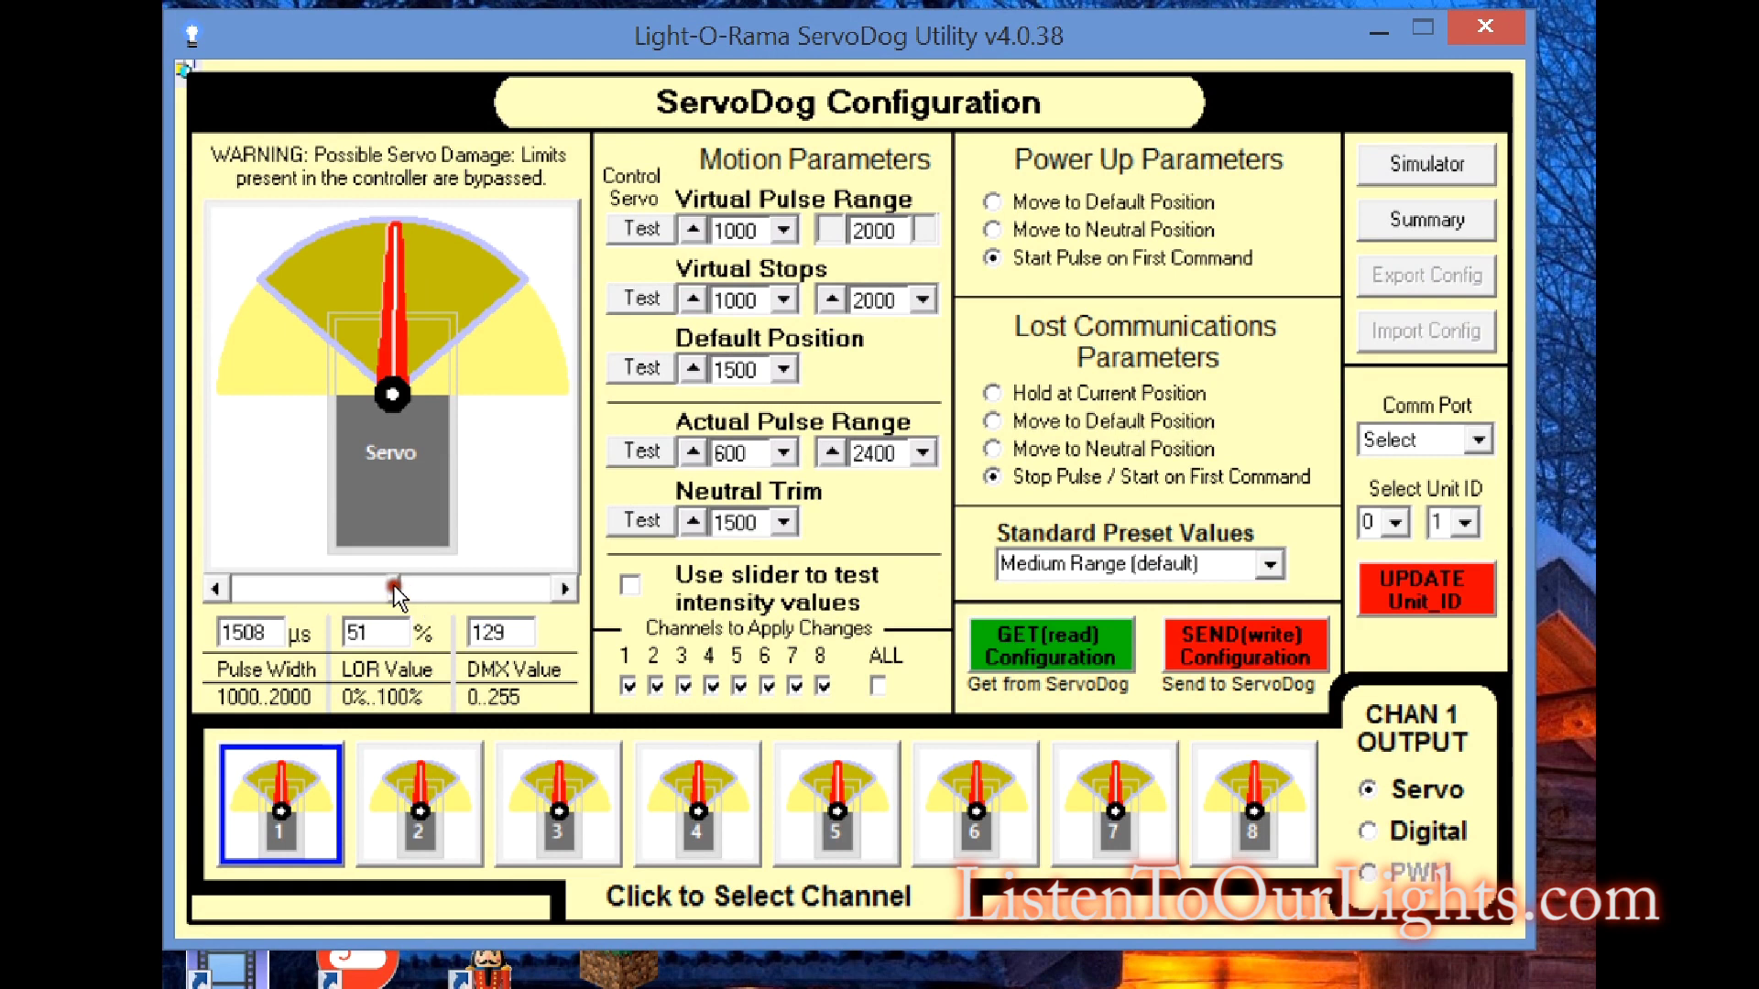
pyautogui.click(630, 585)
pyautogui.moveTo(394, 590); pyautogui.dragTo(562, 586)
pyautogui.click(564, 587)
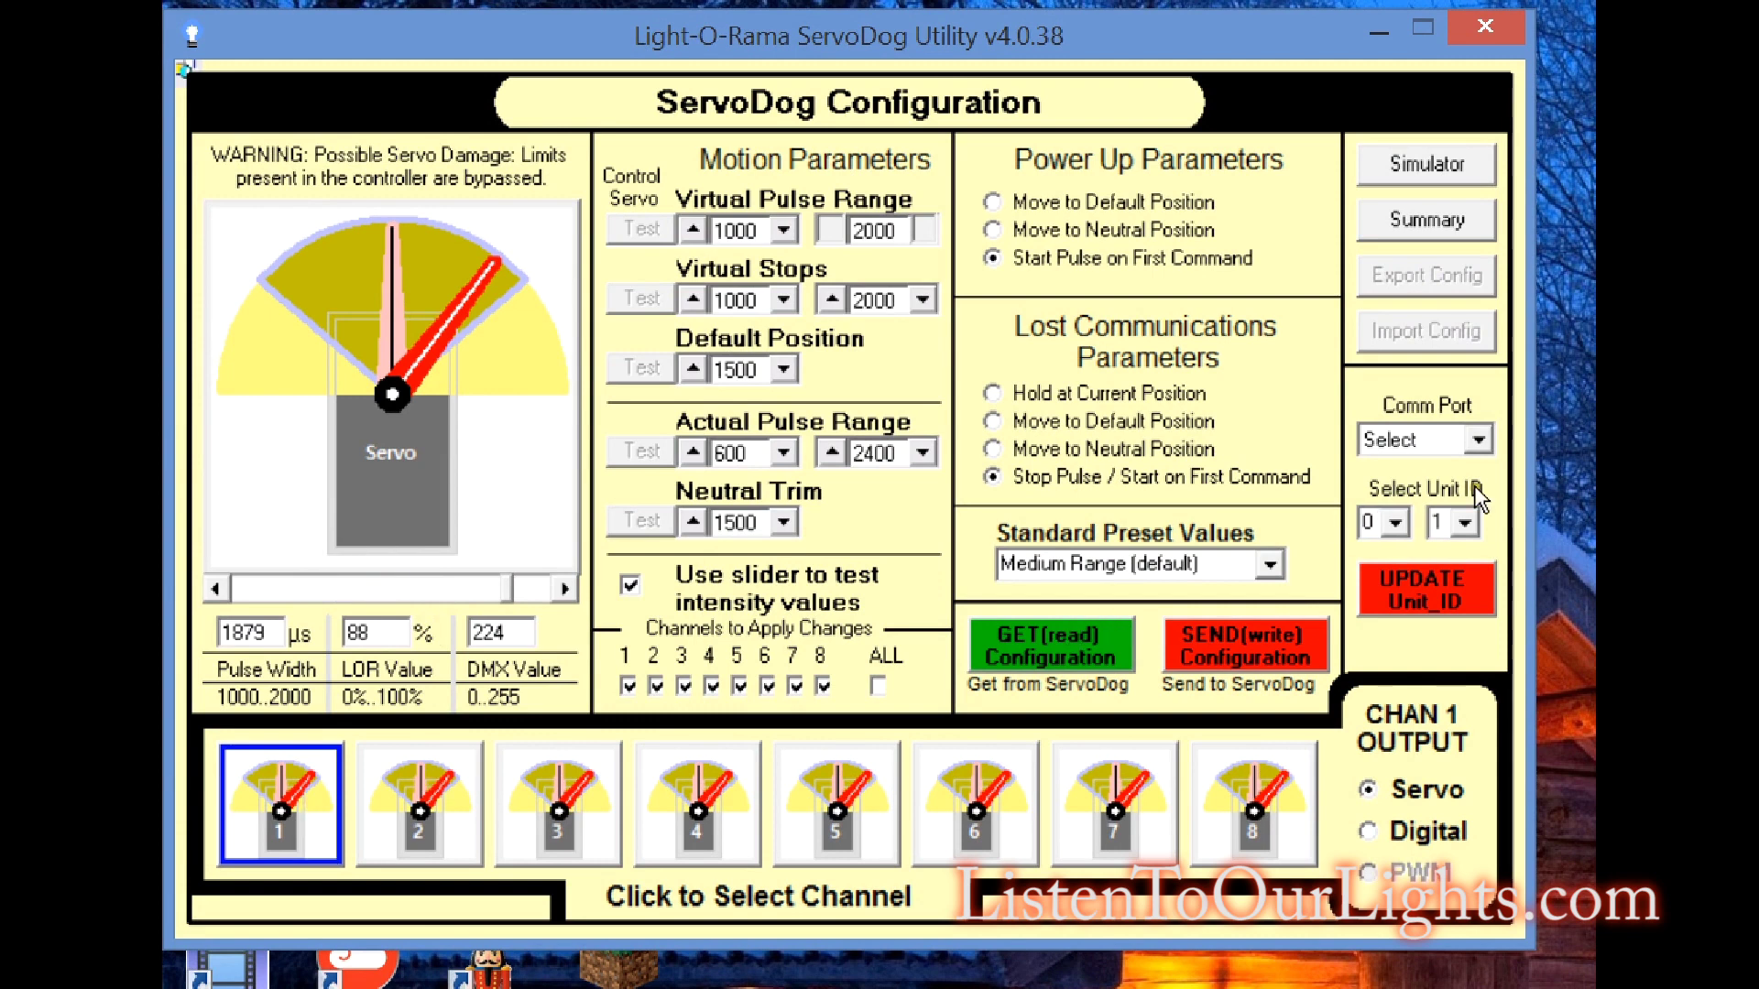
# Set the ServoDog's comm port to Comm 3 and its unit ID to 15
pyautogui.click(1470, 441)
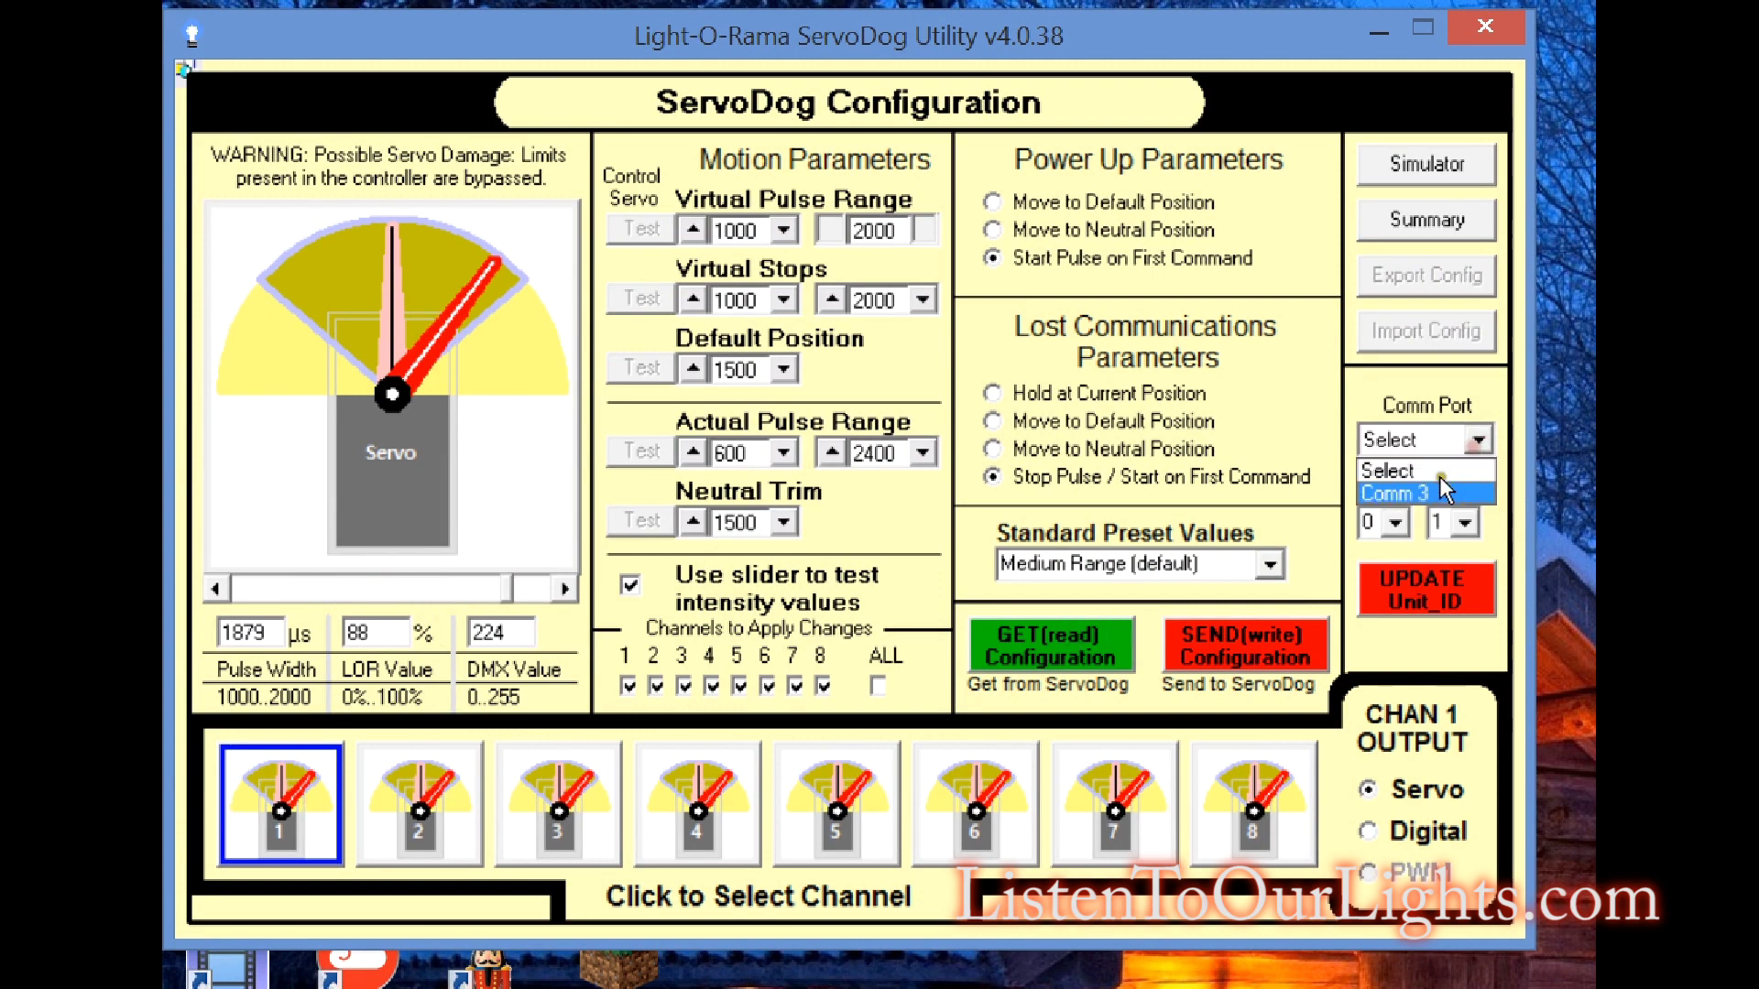
pyautogui.click(1431, 483)
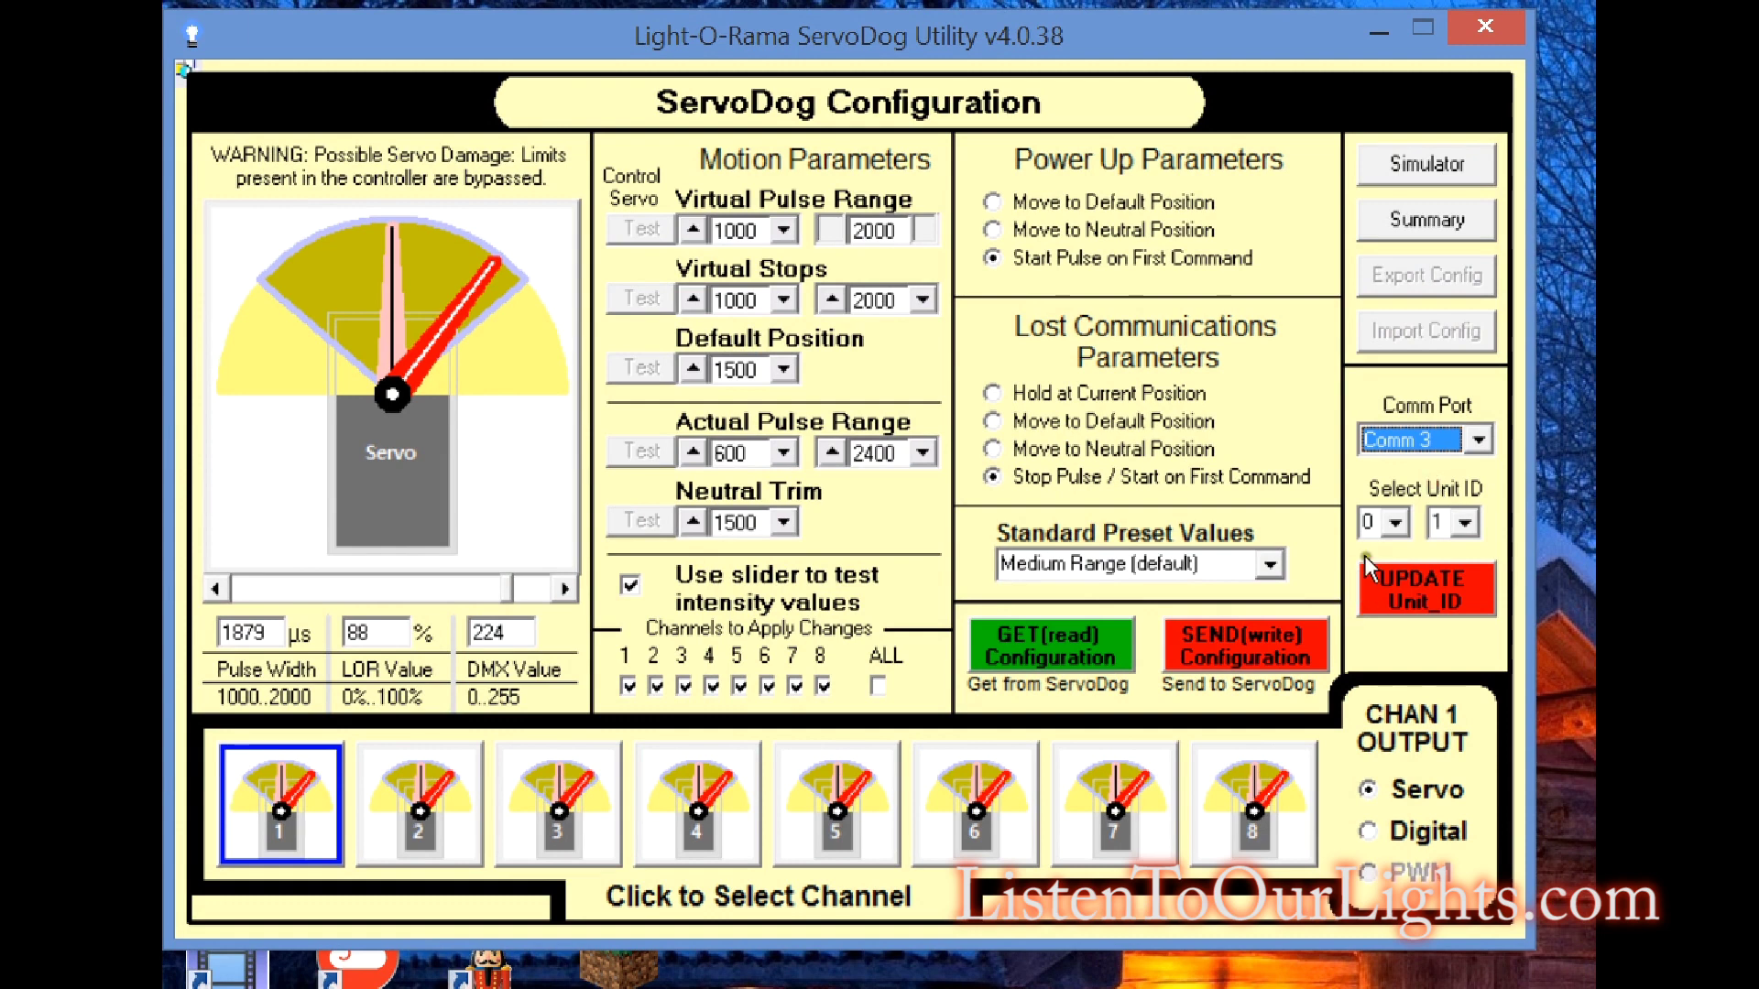
pyautogui.click(1379, 523)
pyautogui.click(1385, 575)
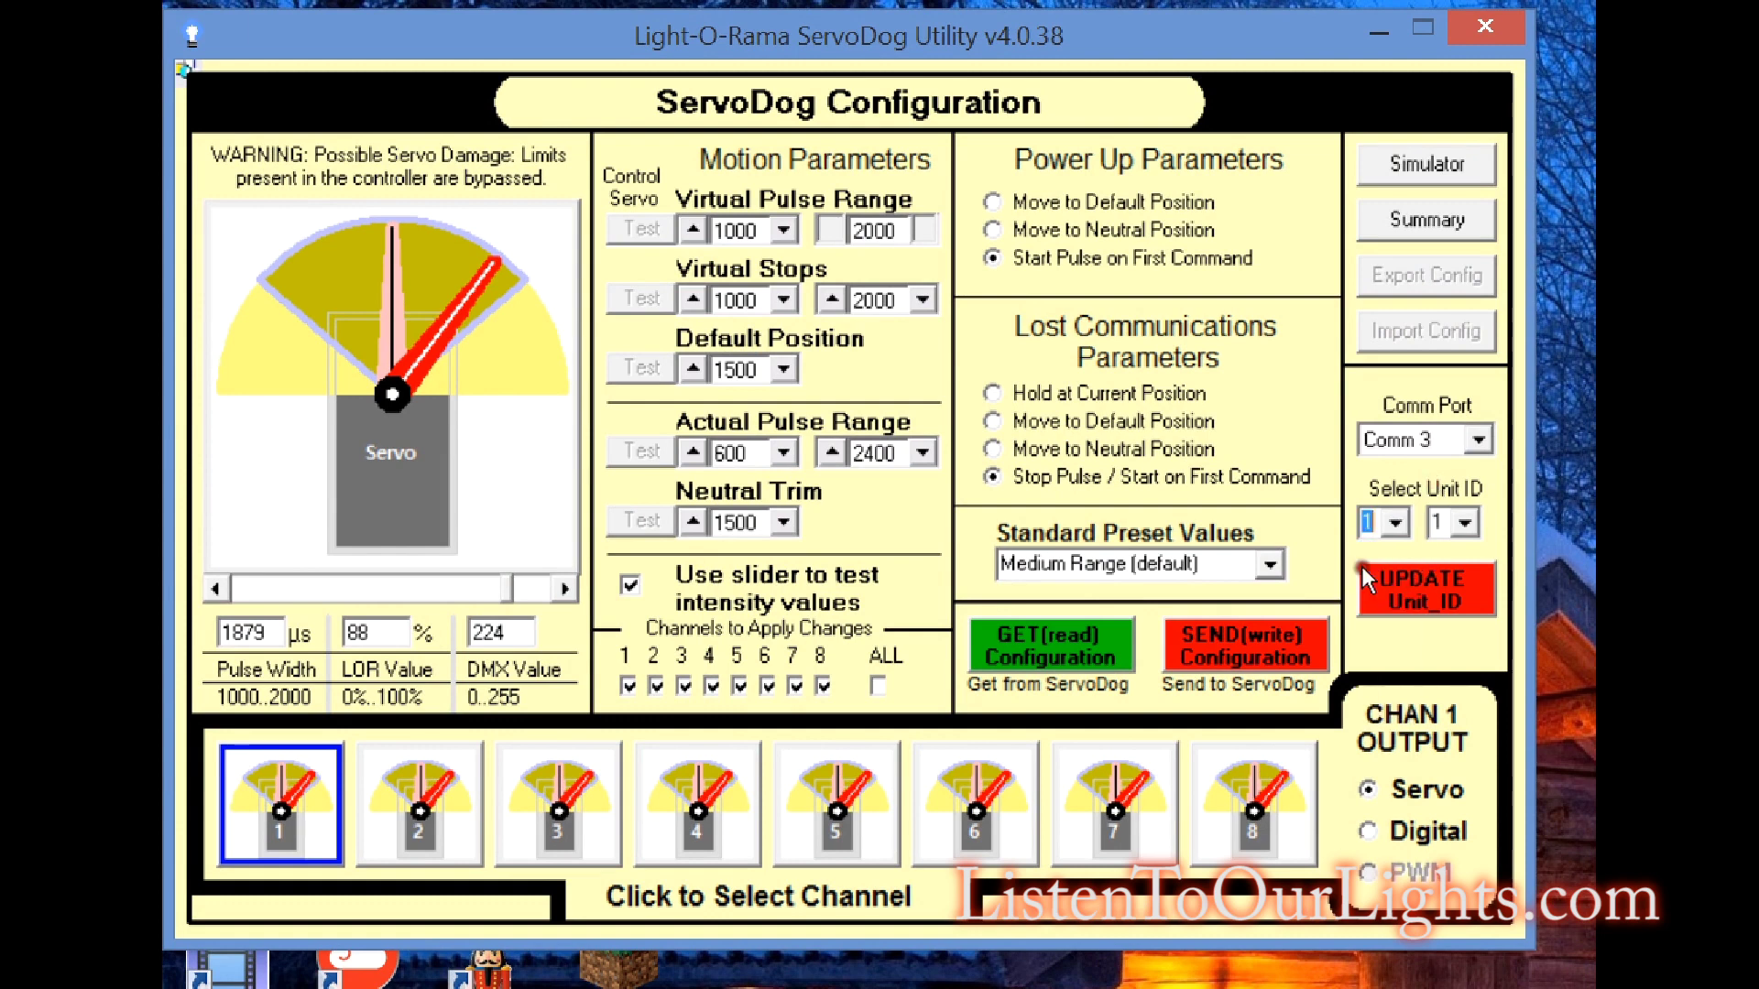
pyautogui.click(1466, 524)
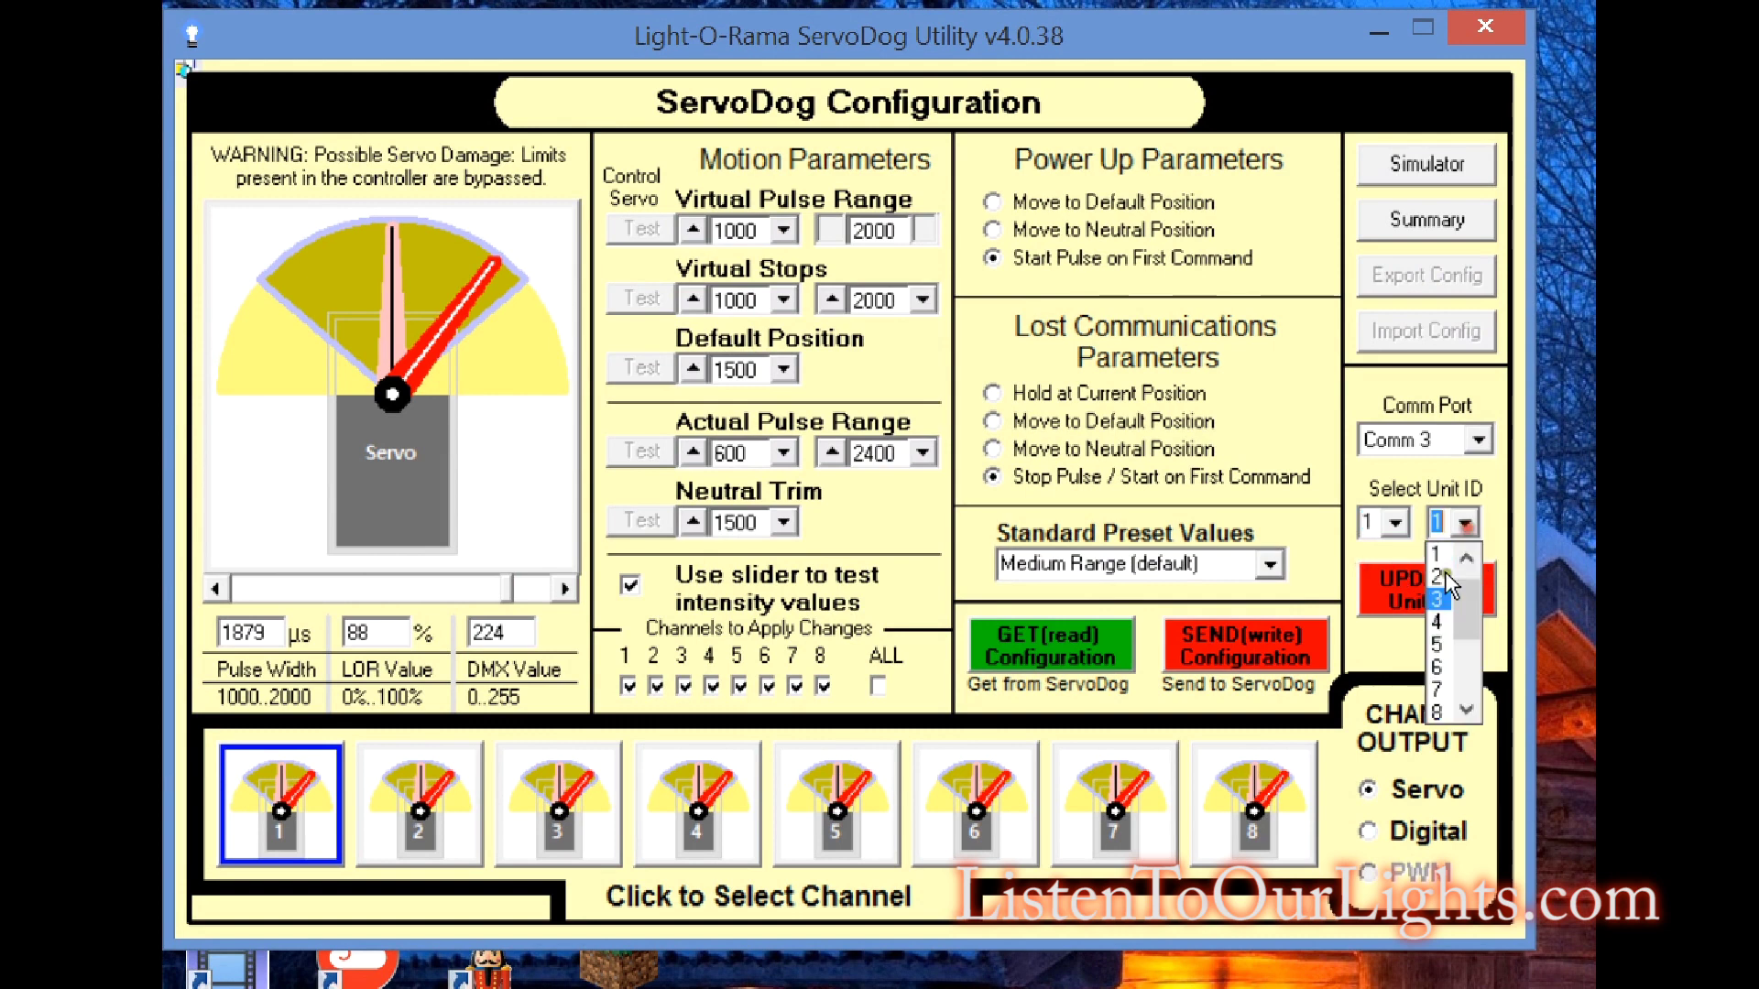
pyautogui.click(1438, 643)
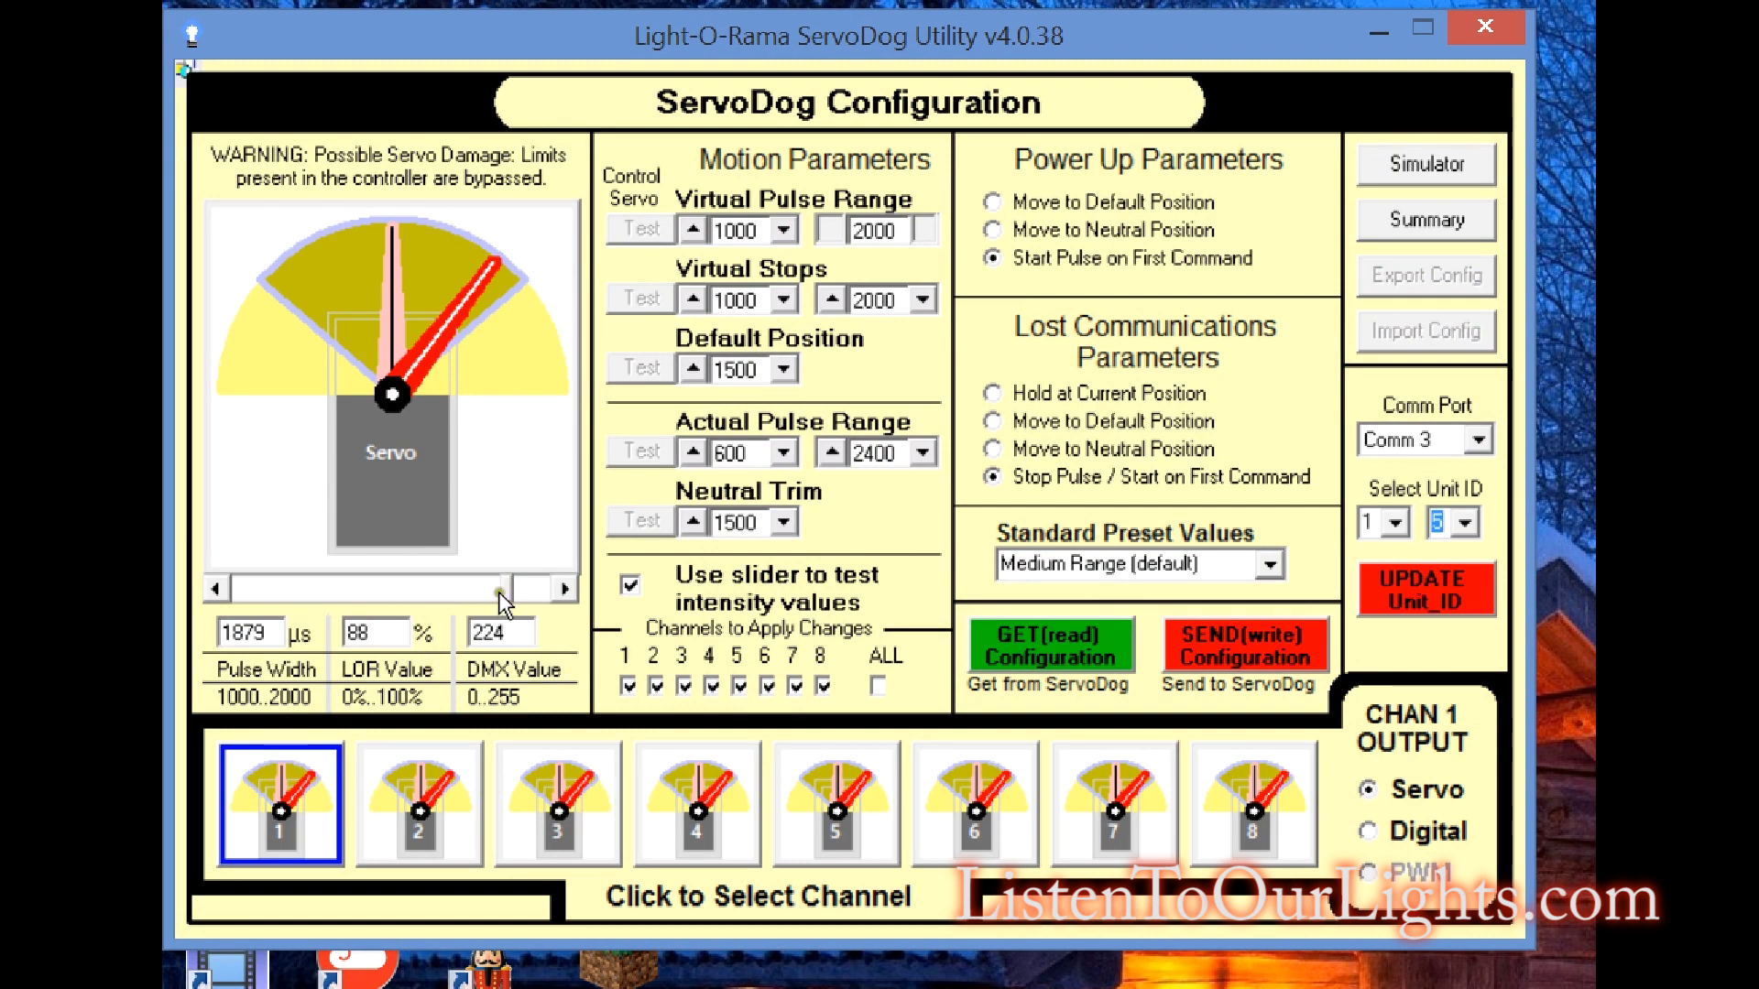
# Test the servo at 100%, switch to channel 4 and sweep it with the slider, then read the ServoDog's configuration
pyautogui.moveTo(500, 589); pyautogui.dragTo(621, 634)
pyautogui.click(583, 814)
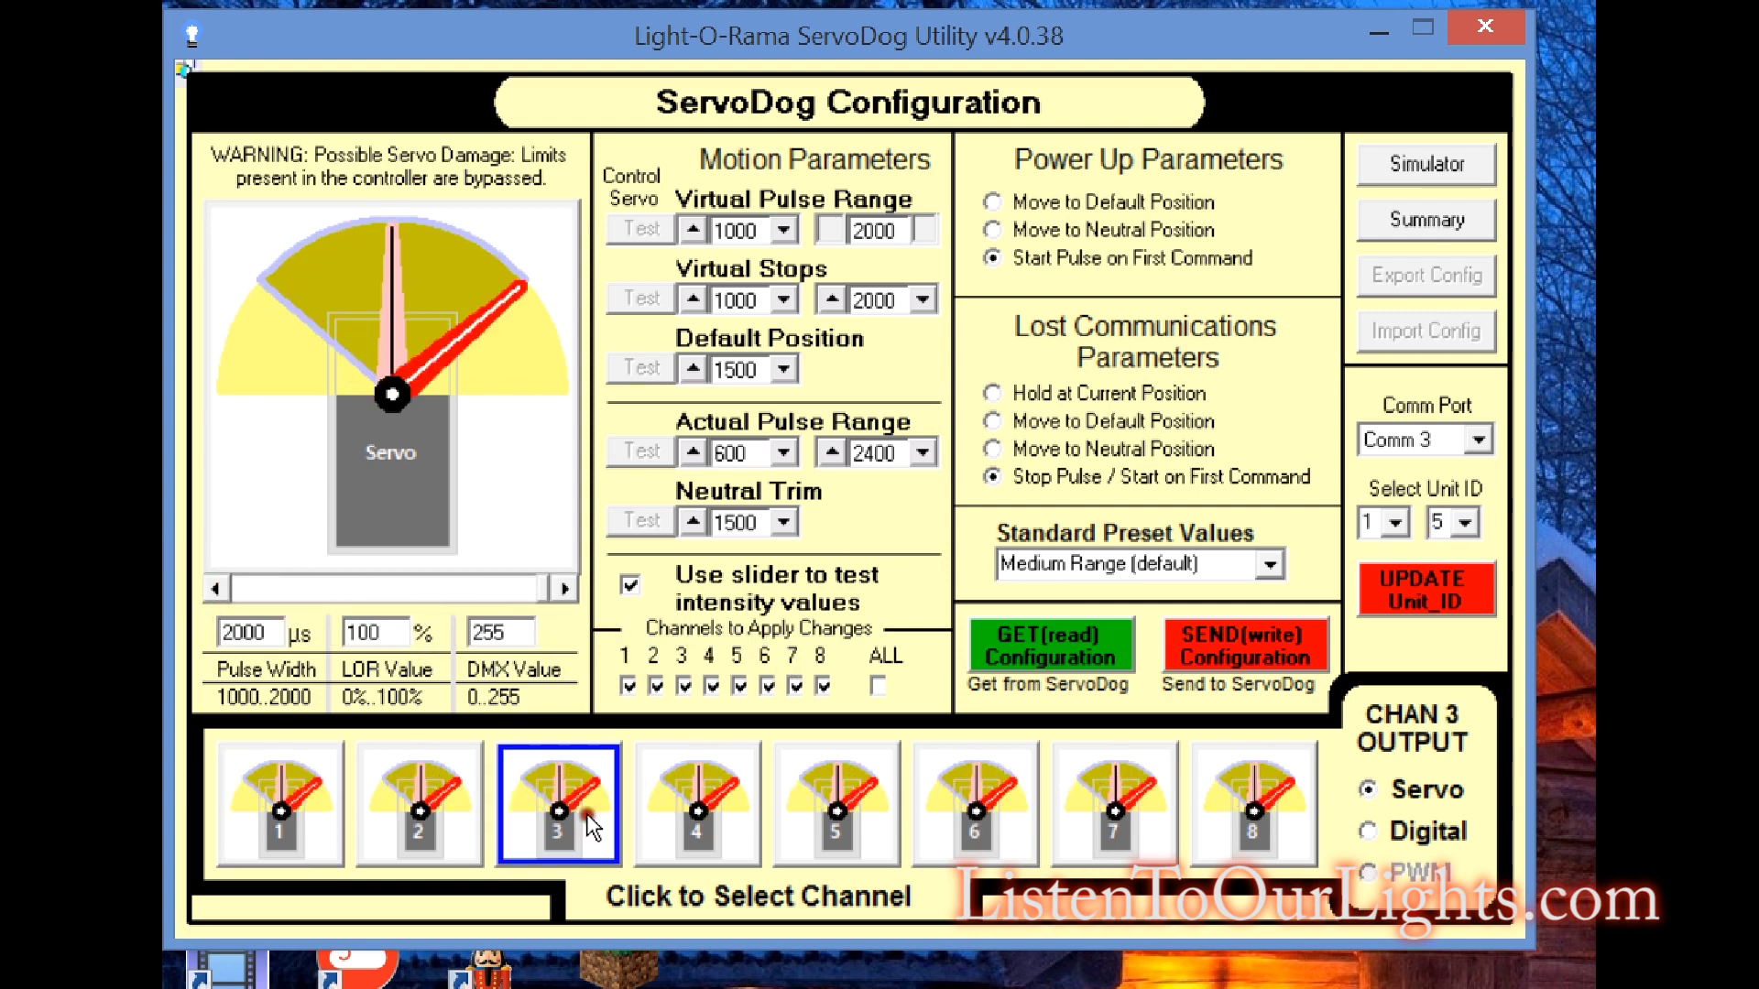
pyautogui.click(693, 792)
pyautogui.moveTo(533, 586); pyautogui.dragTo(317, 606)
pyautogui.moveTo(804, 659); pyautogui.dragTo(431, 578)
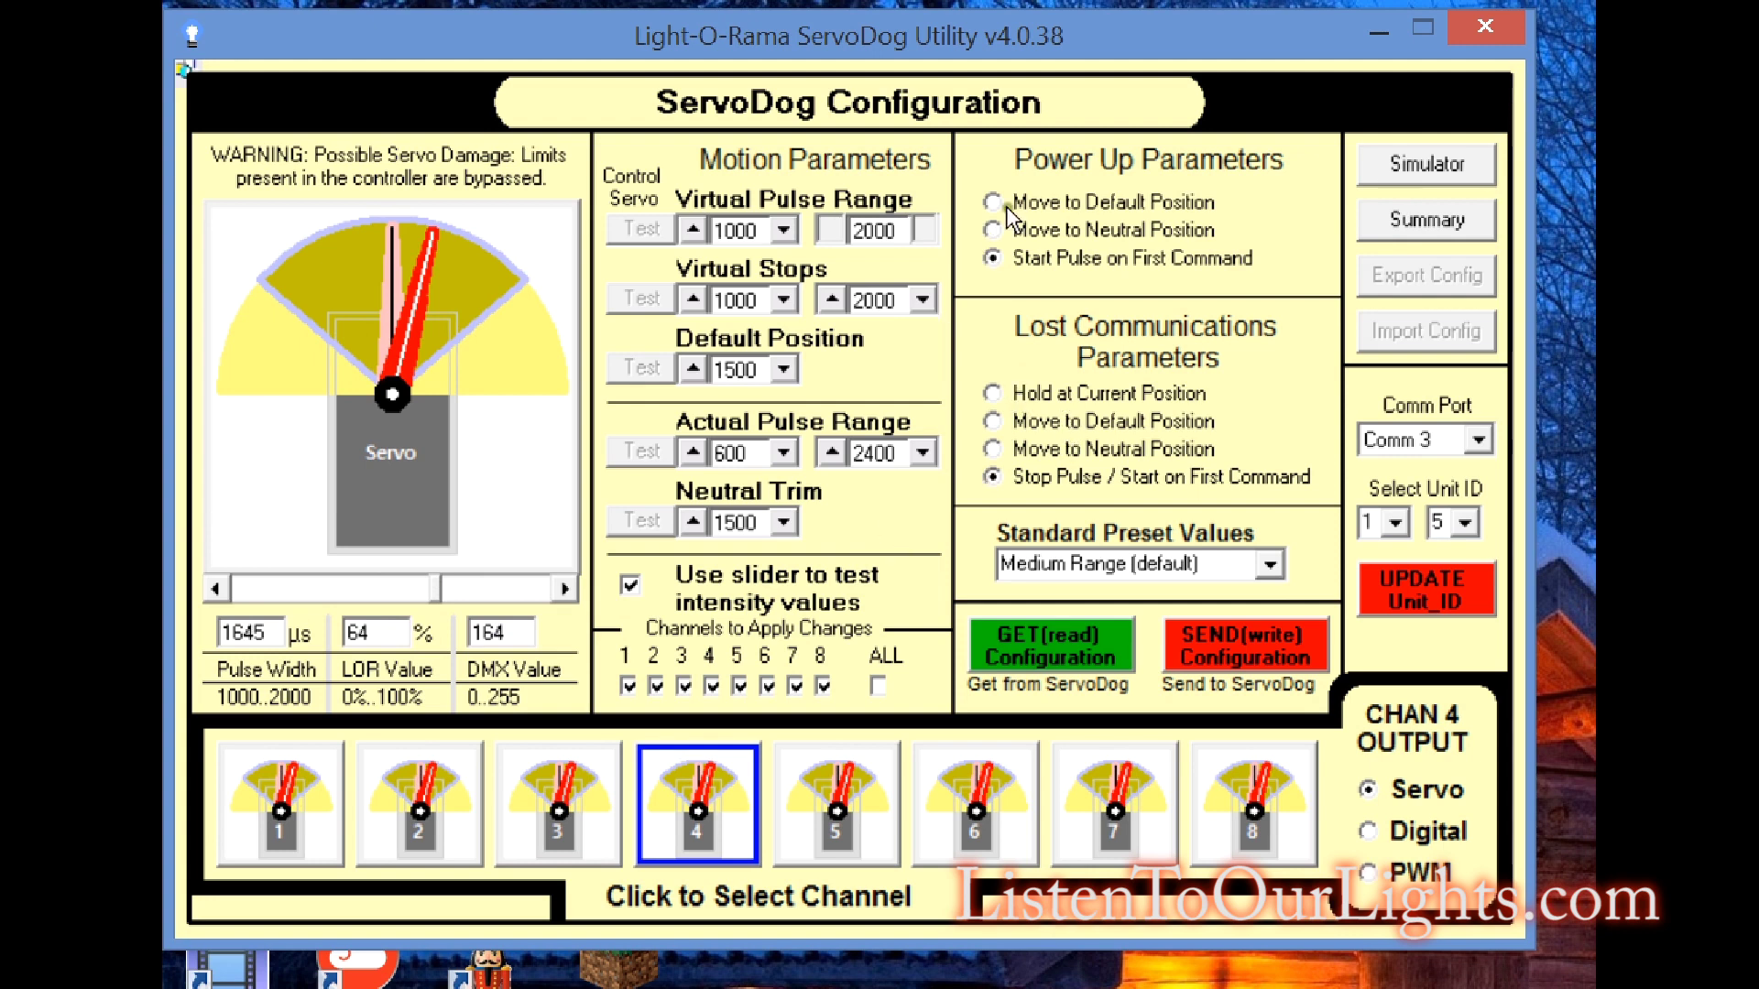
pyautogui.click(1022, 634)
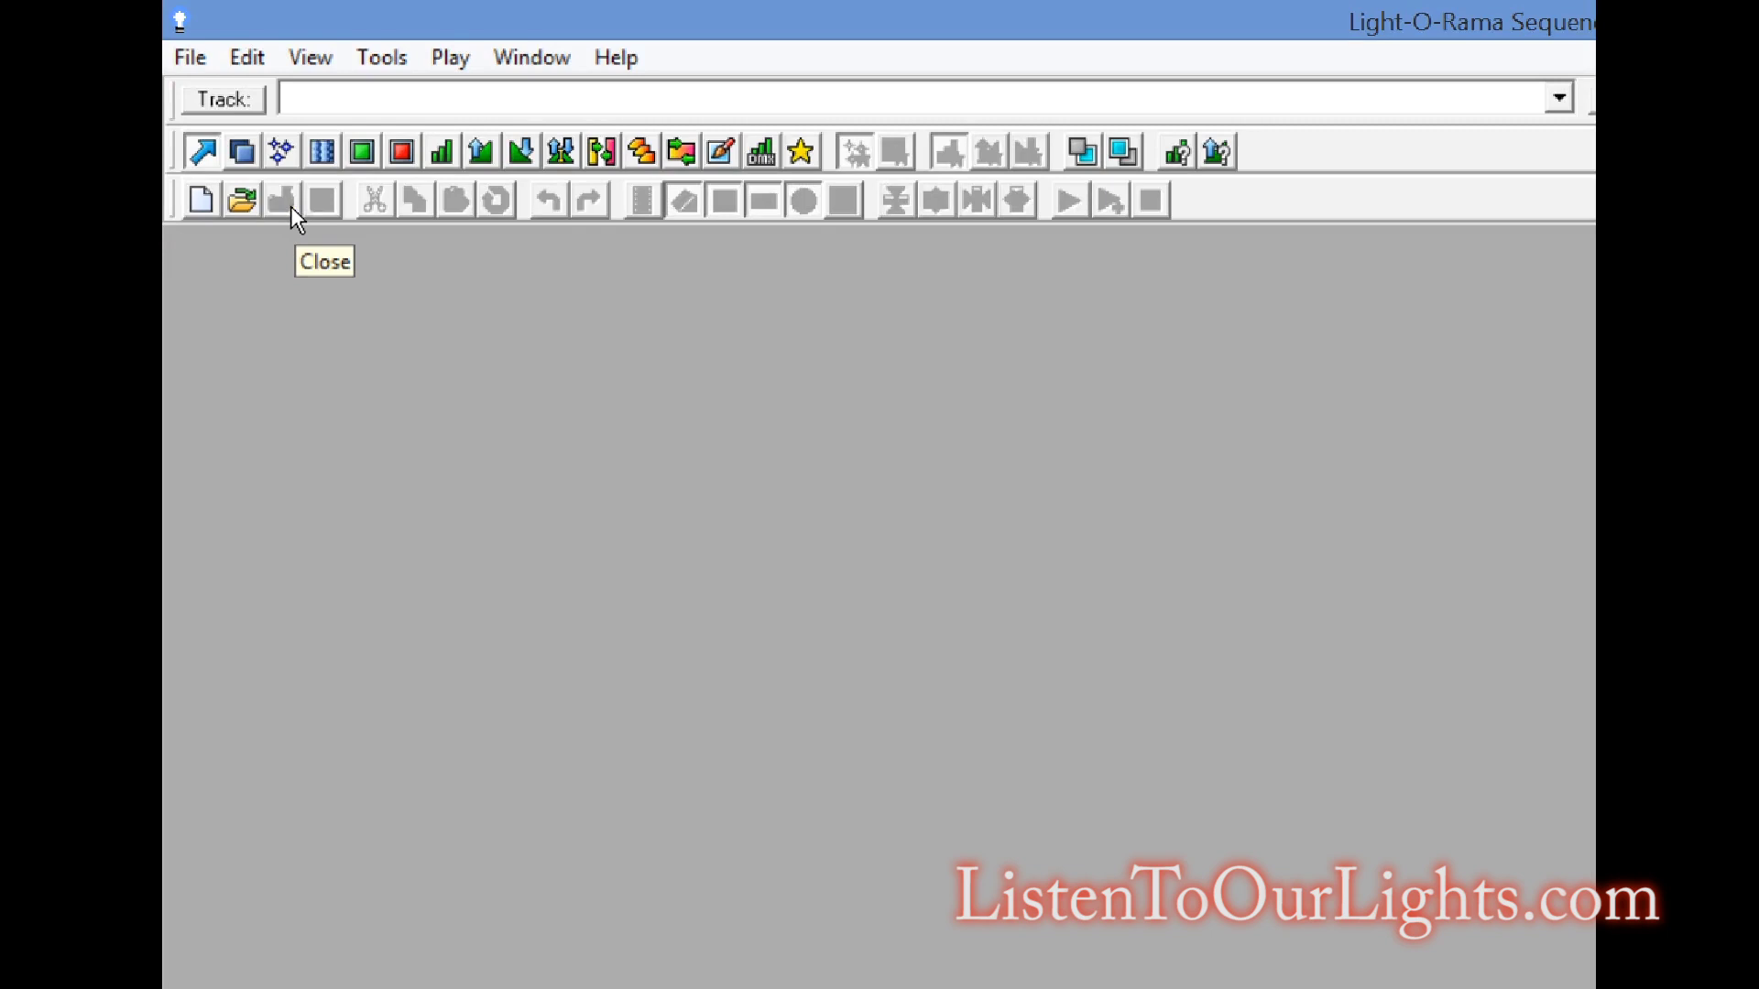
# In the Light-O-Rama Sequence Editor, create a new two-channel animation sequence with tenth-of-a-second timings on a fixed grid
pyautogui.click(189, 59)
pyautogui.click(228, 144)
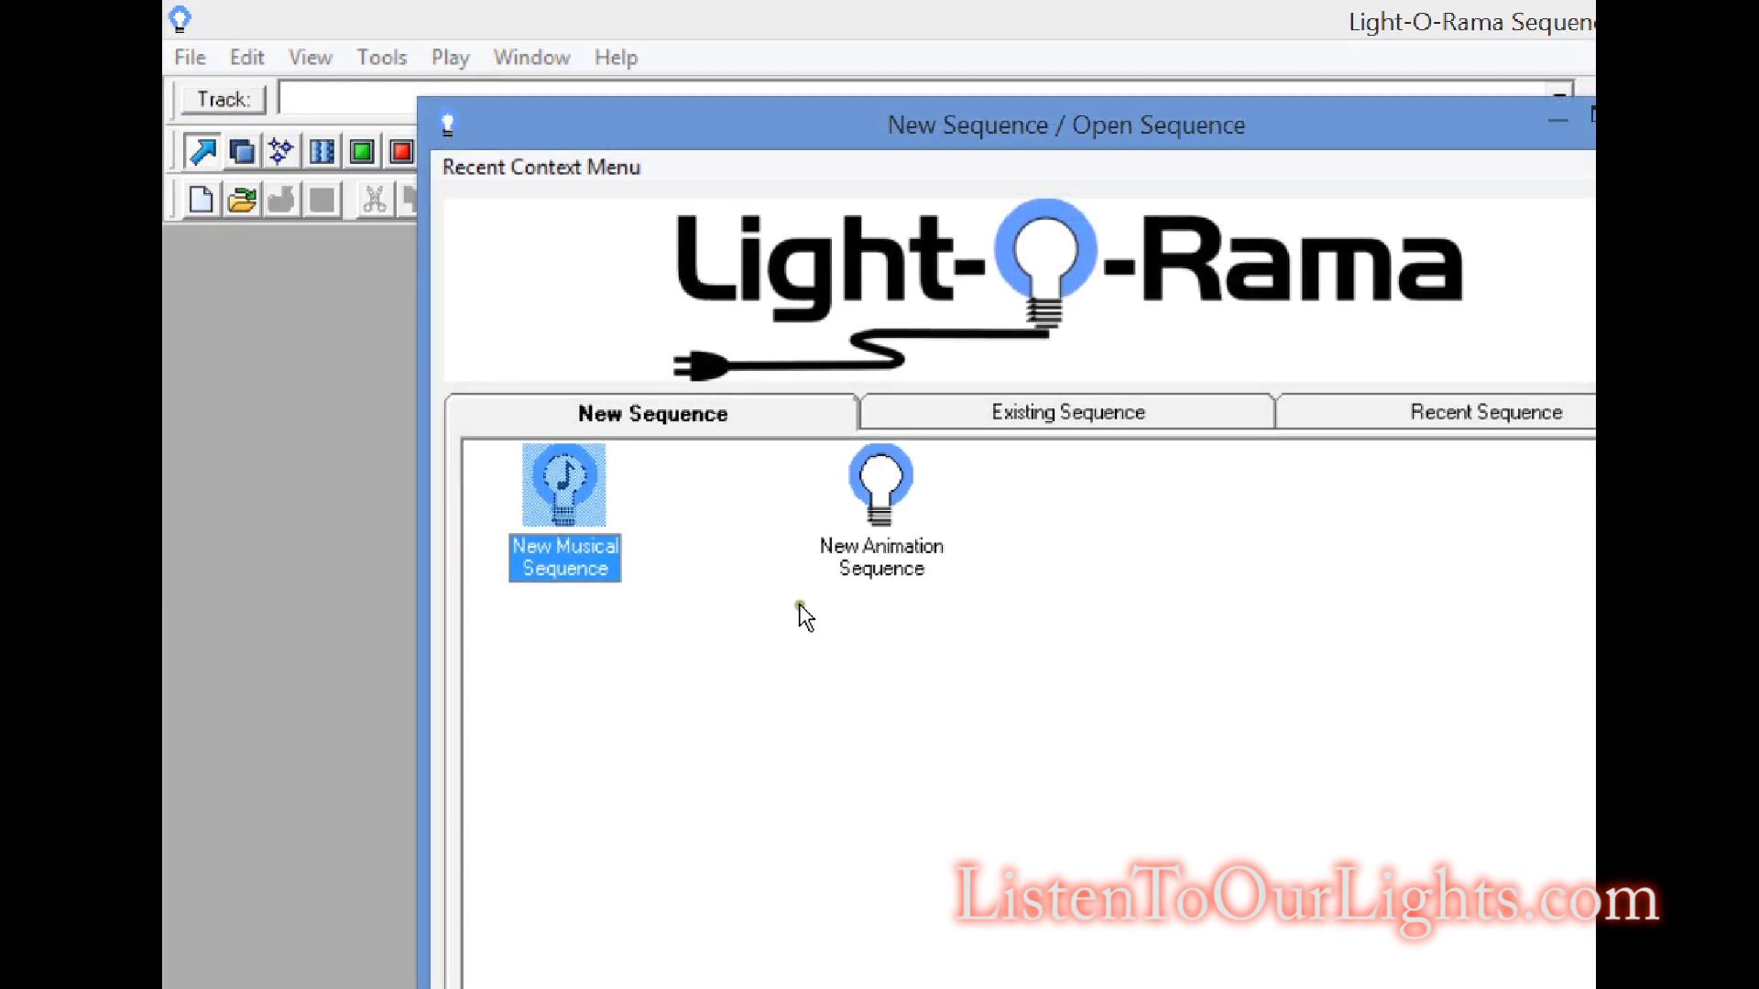
pyautogui.click(869, 500)
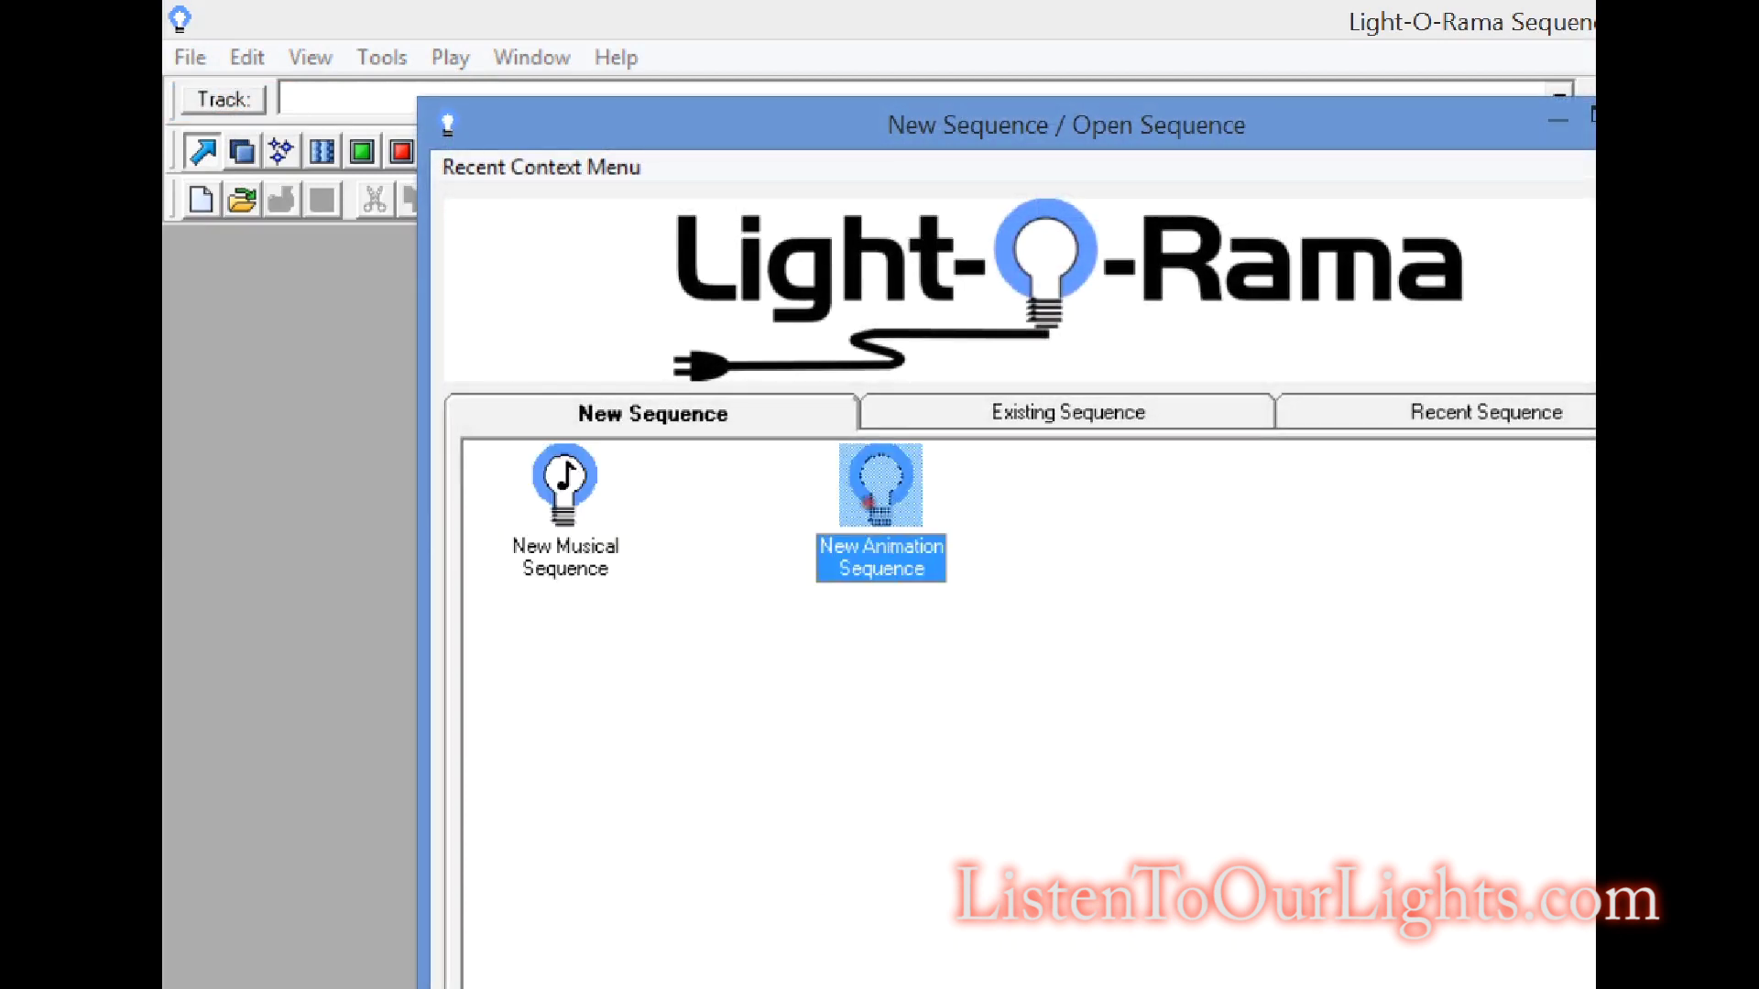
pyautogui.doubleClick(868, 502)
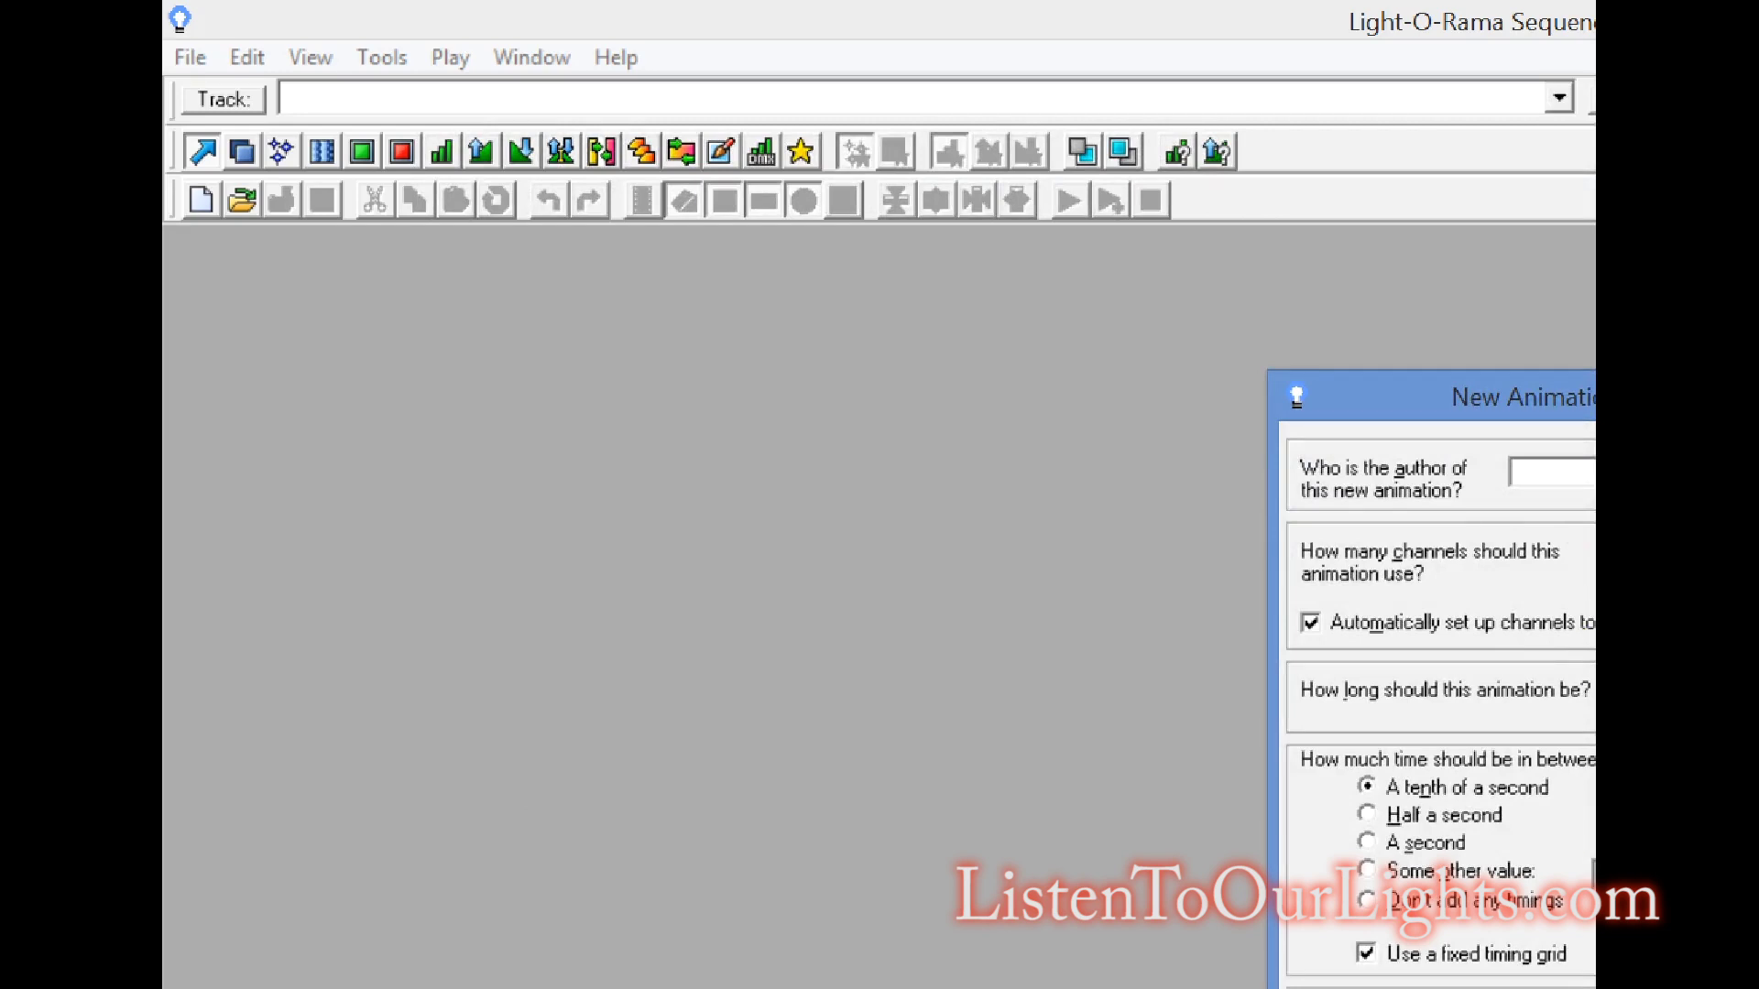
pyautogui.press('Return')
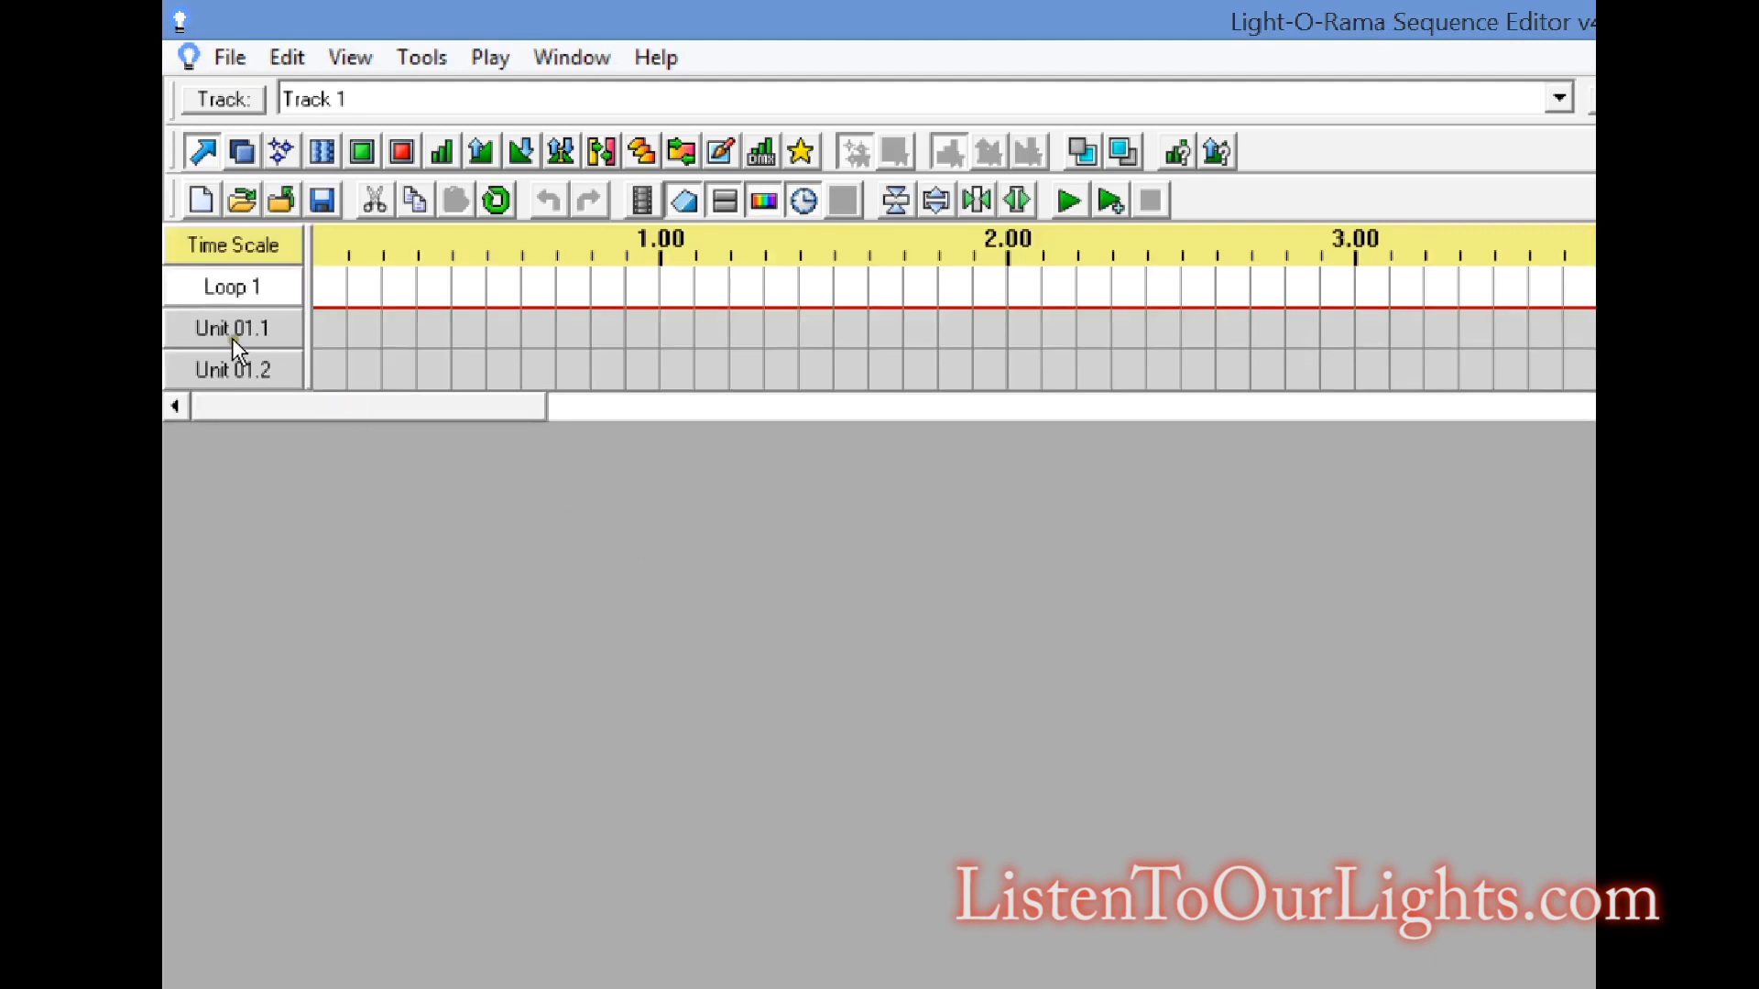
# Rename the first channel SD15-1 and assign it to unit 15
pyautogui.doubleClick(234, 337)
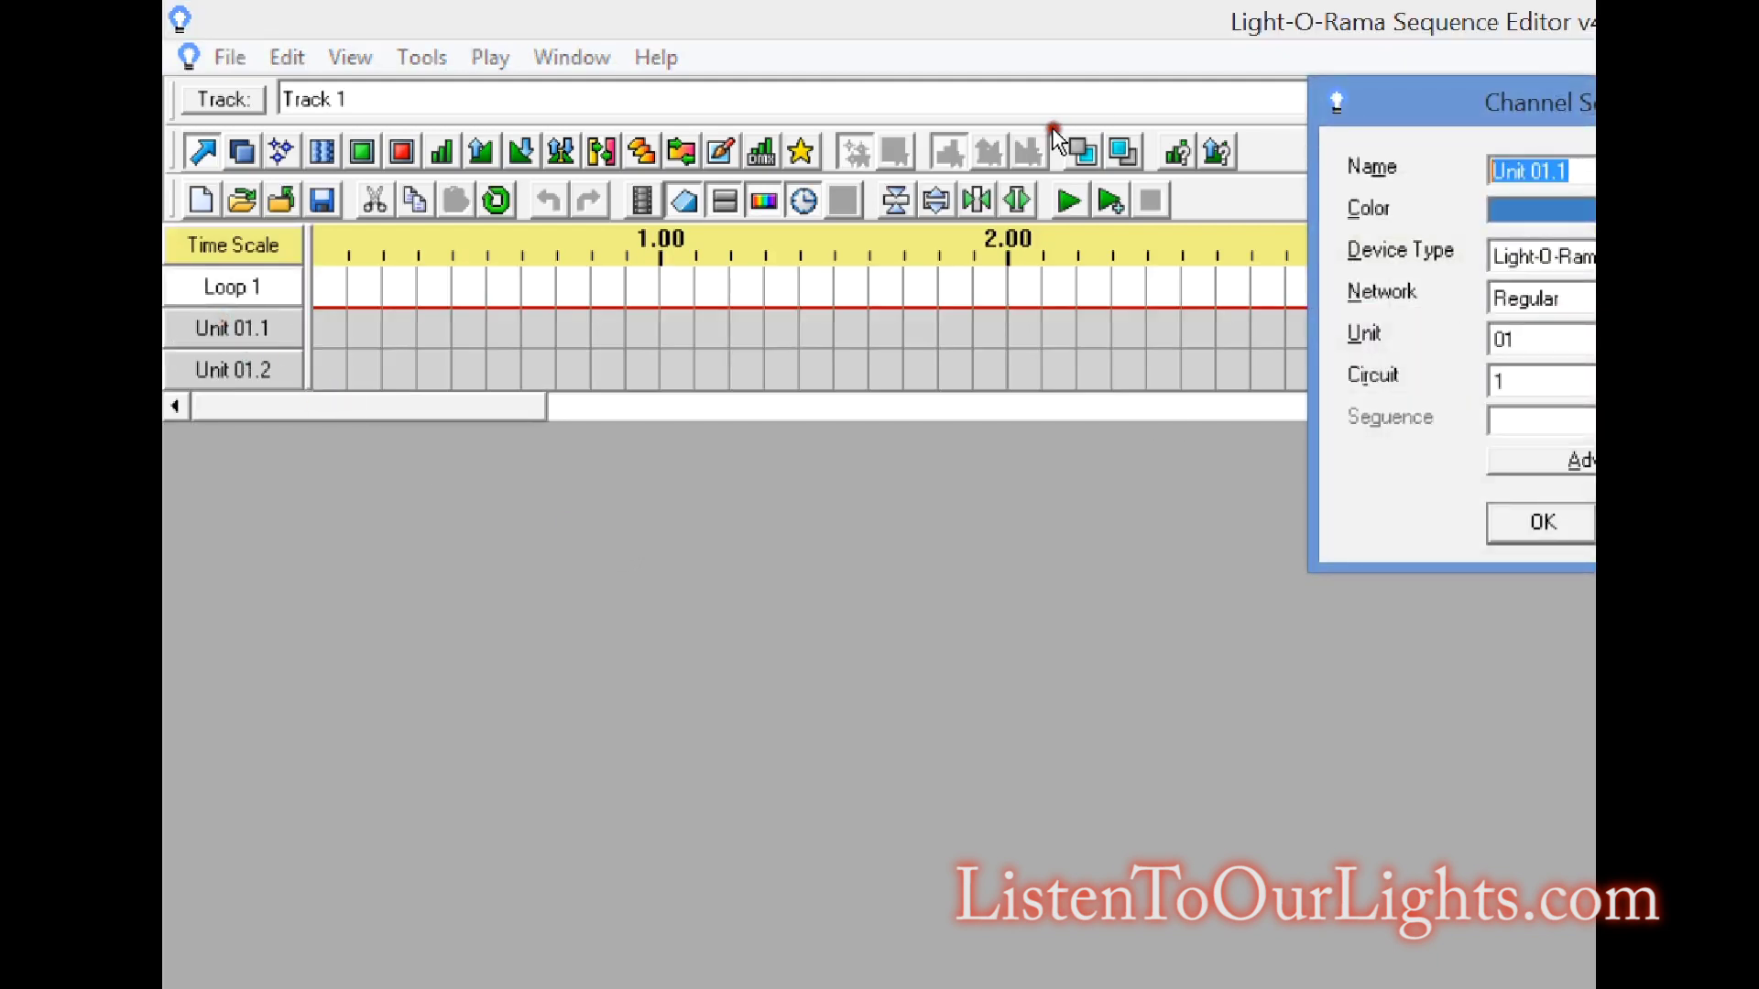
pyautogui.write('SD')
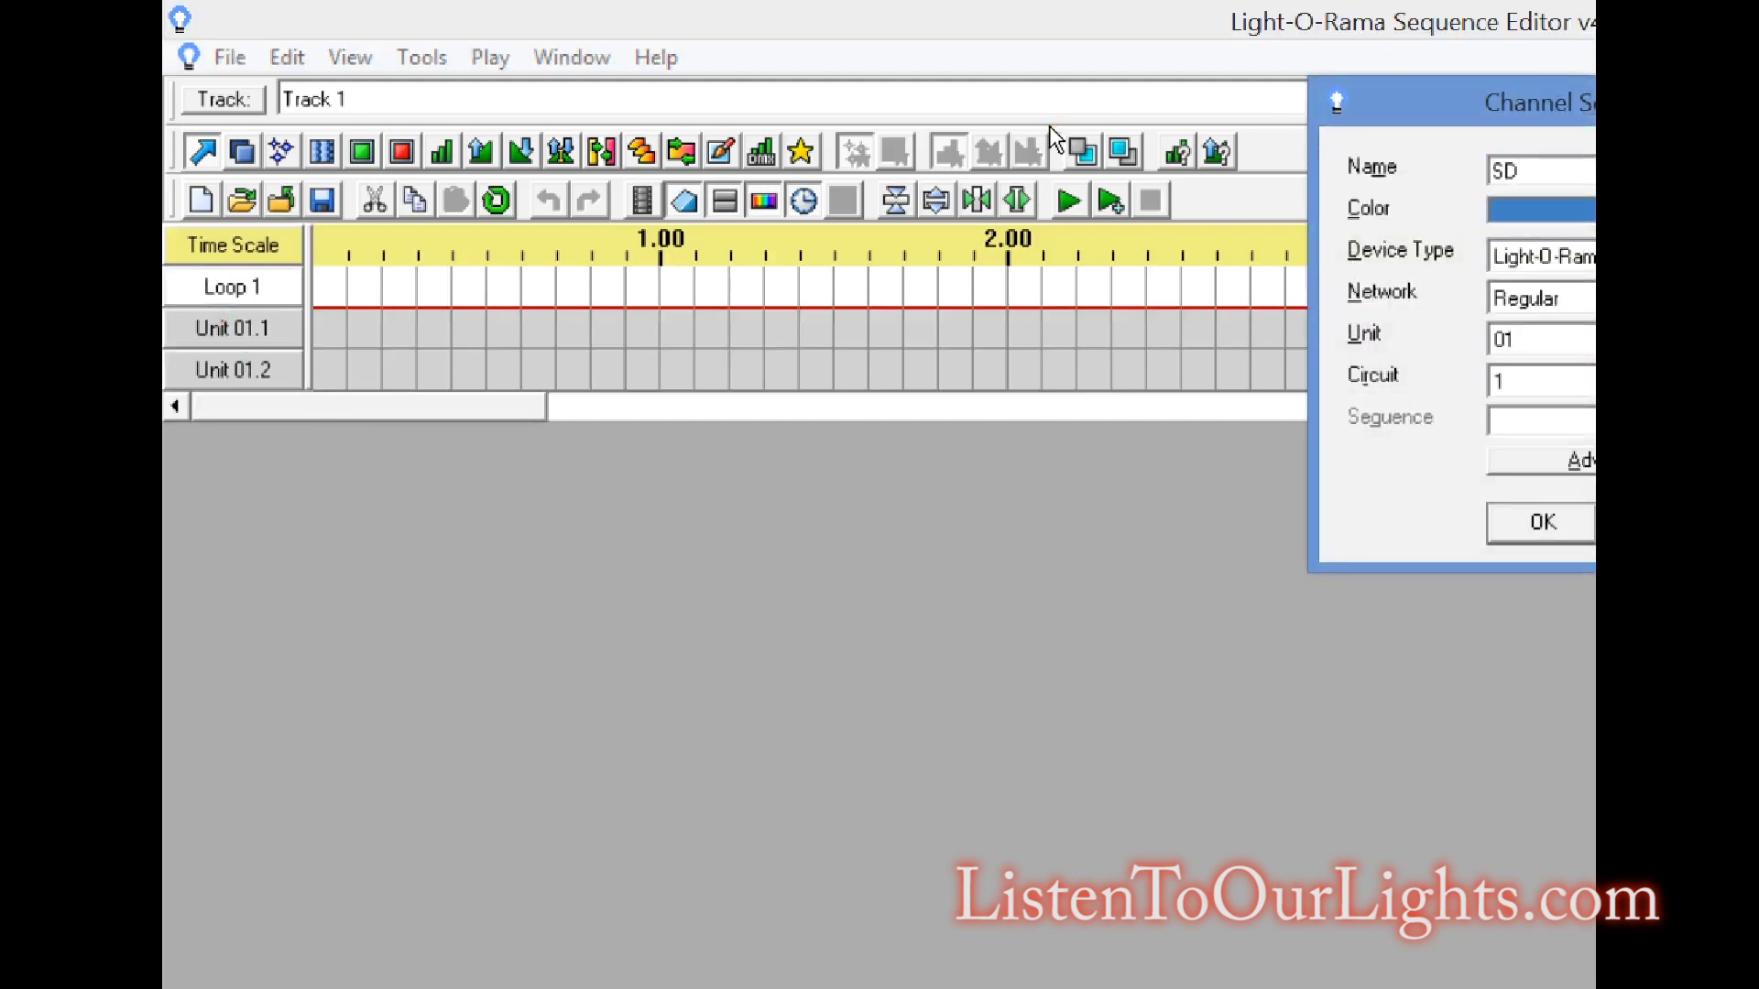
pyautogui.write('15-1')
pyautogui.click(1570, 338)
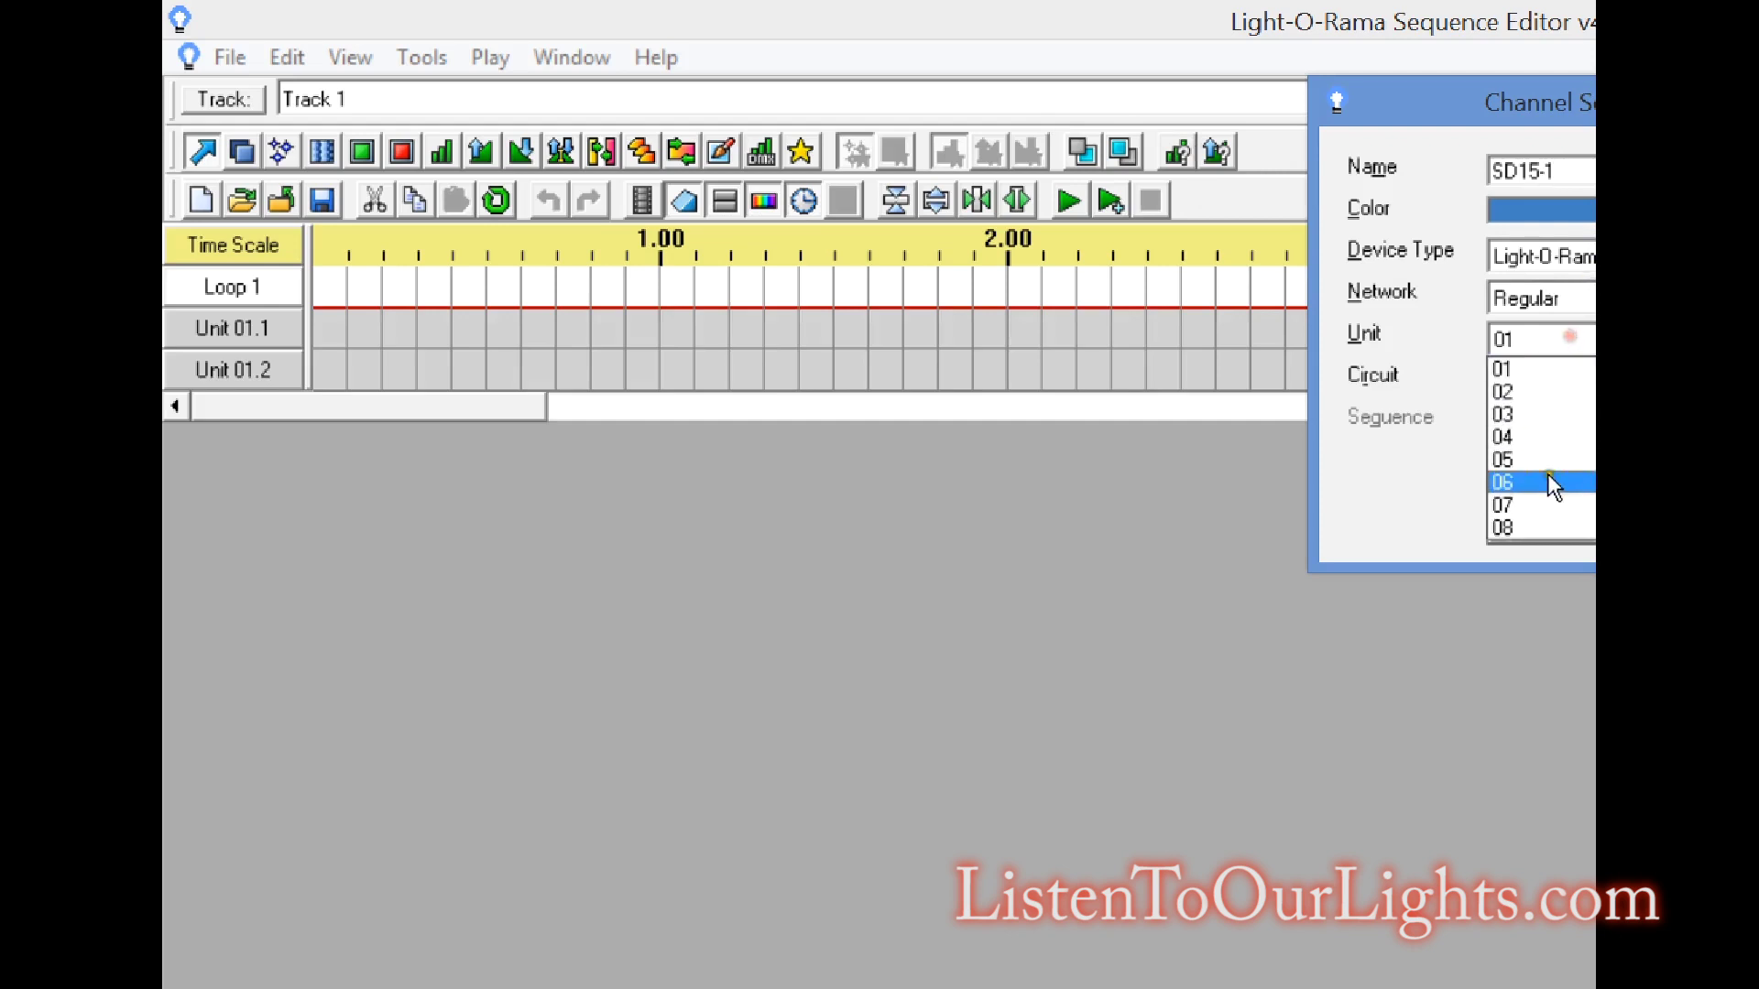
pyautogui.scroll(-1, 1548, 479)
pyautogui.scroll(-5, 1546, 478)
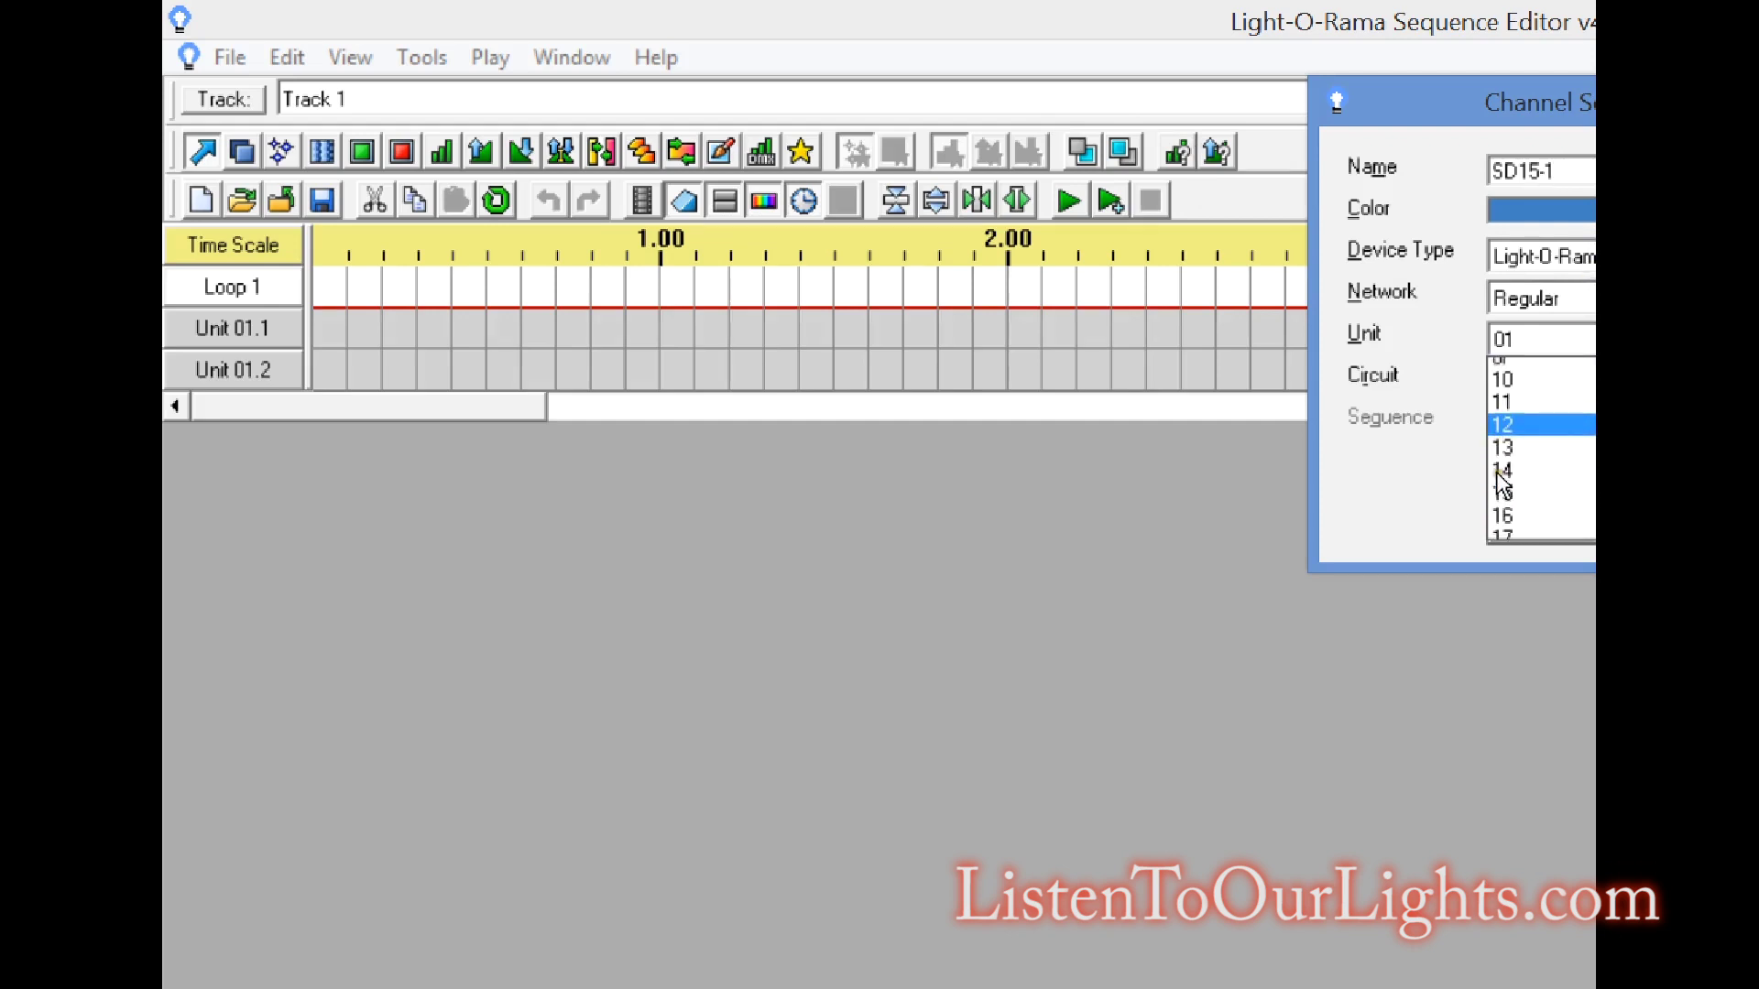
pyautogui.click(1523, 481)
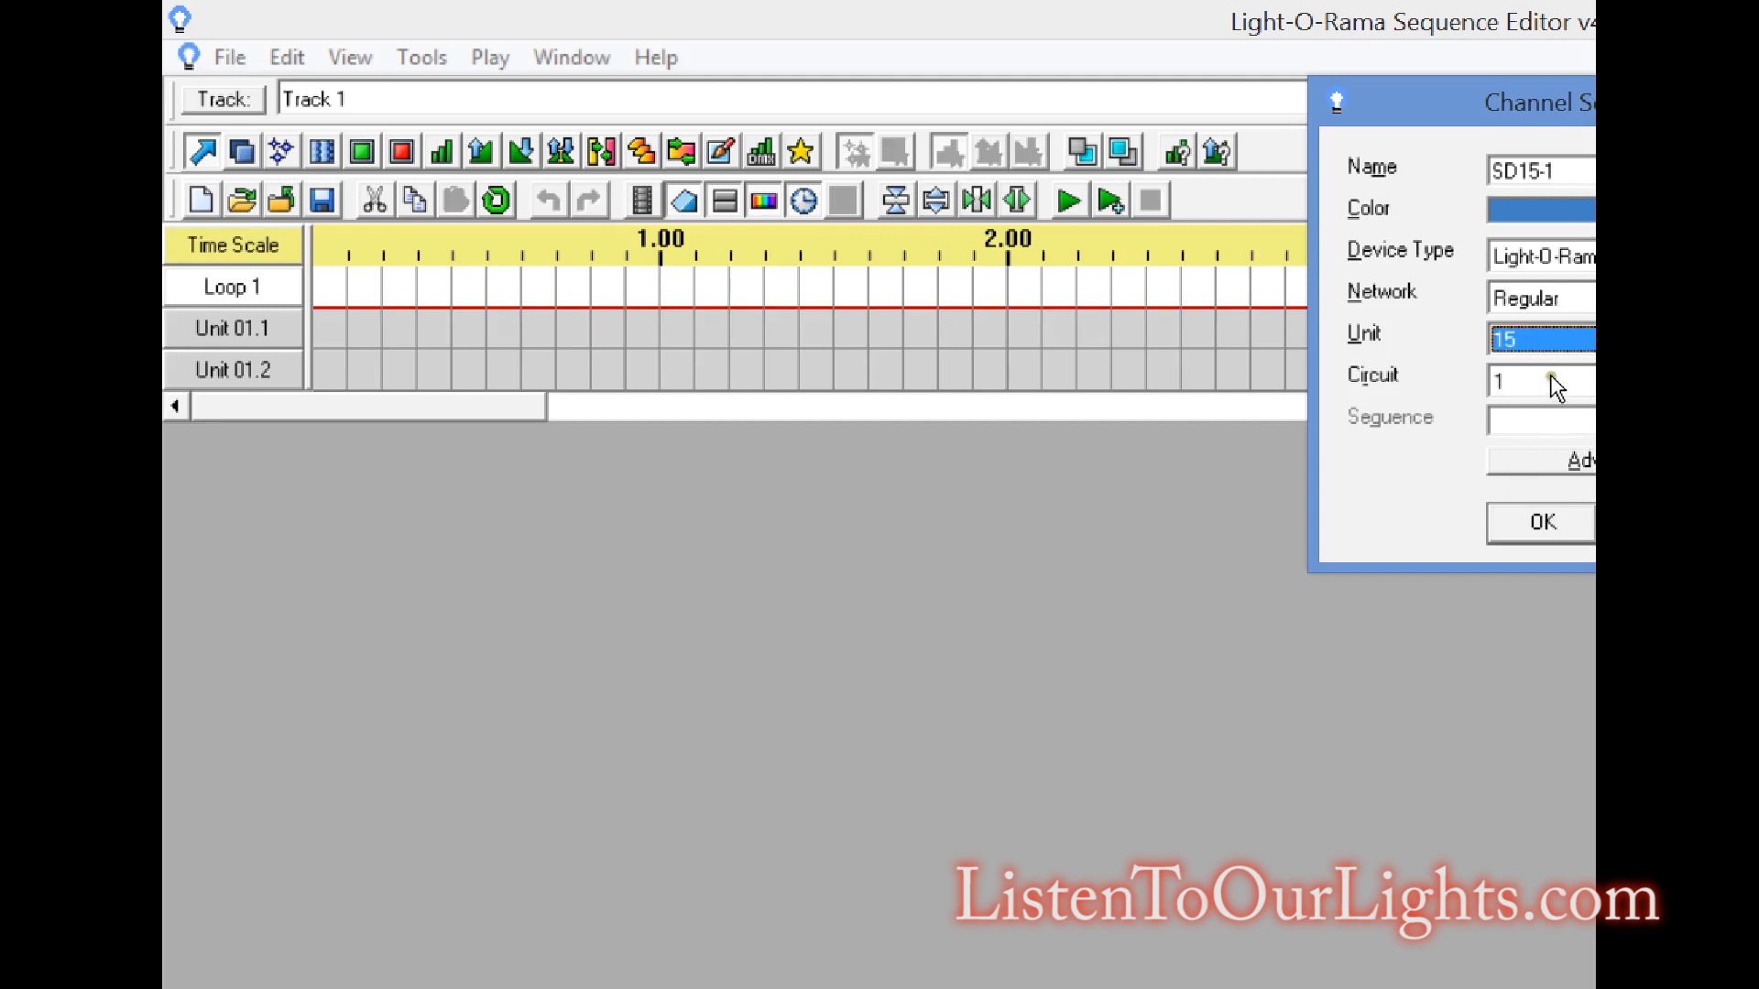
# Rename the second channel SD 15-4, assign it to unit 15 and choose its circuit
pyautogui.click(217, 365)
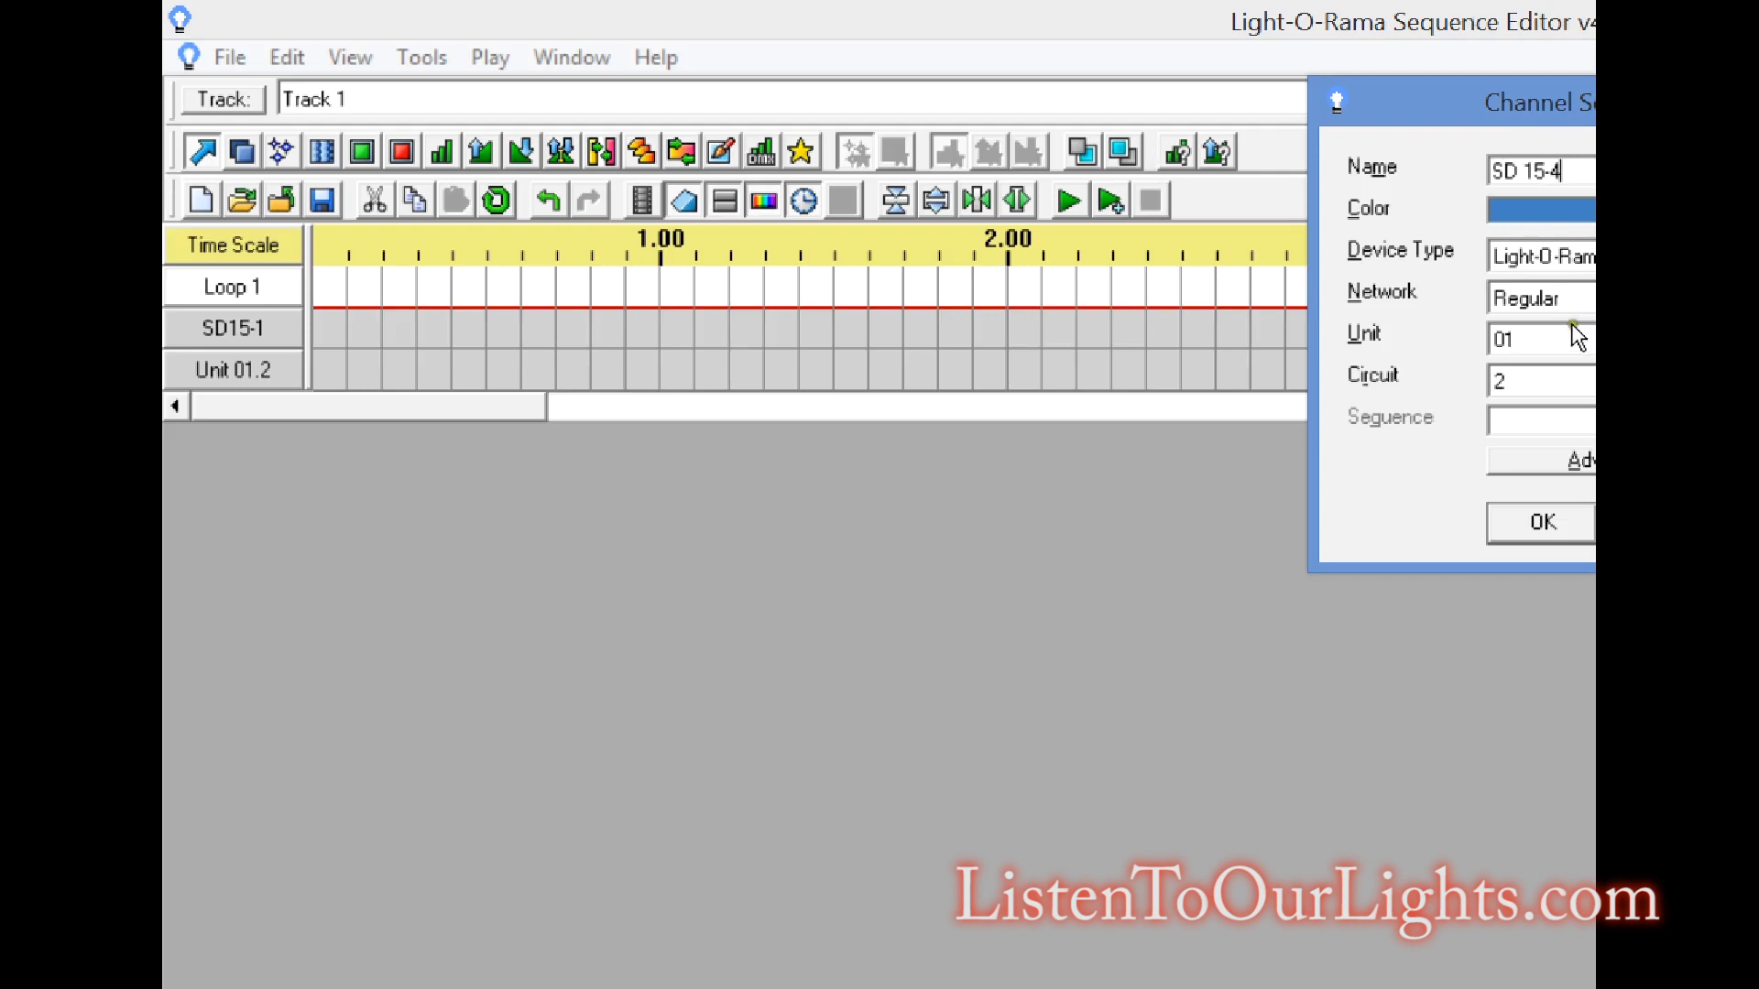
pyautogui.click(1562, 353)
pyautogui.scroll(-3, 1537, 431)
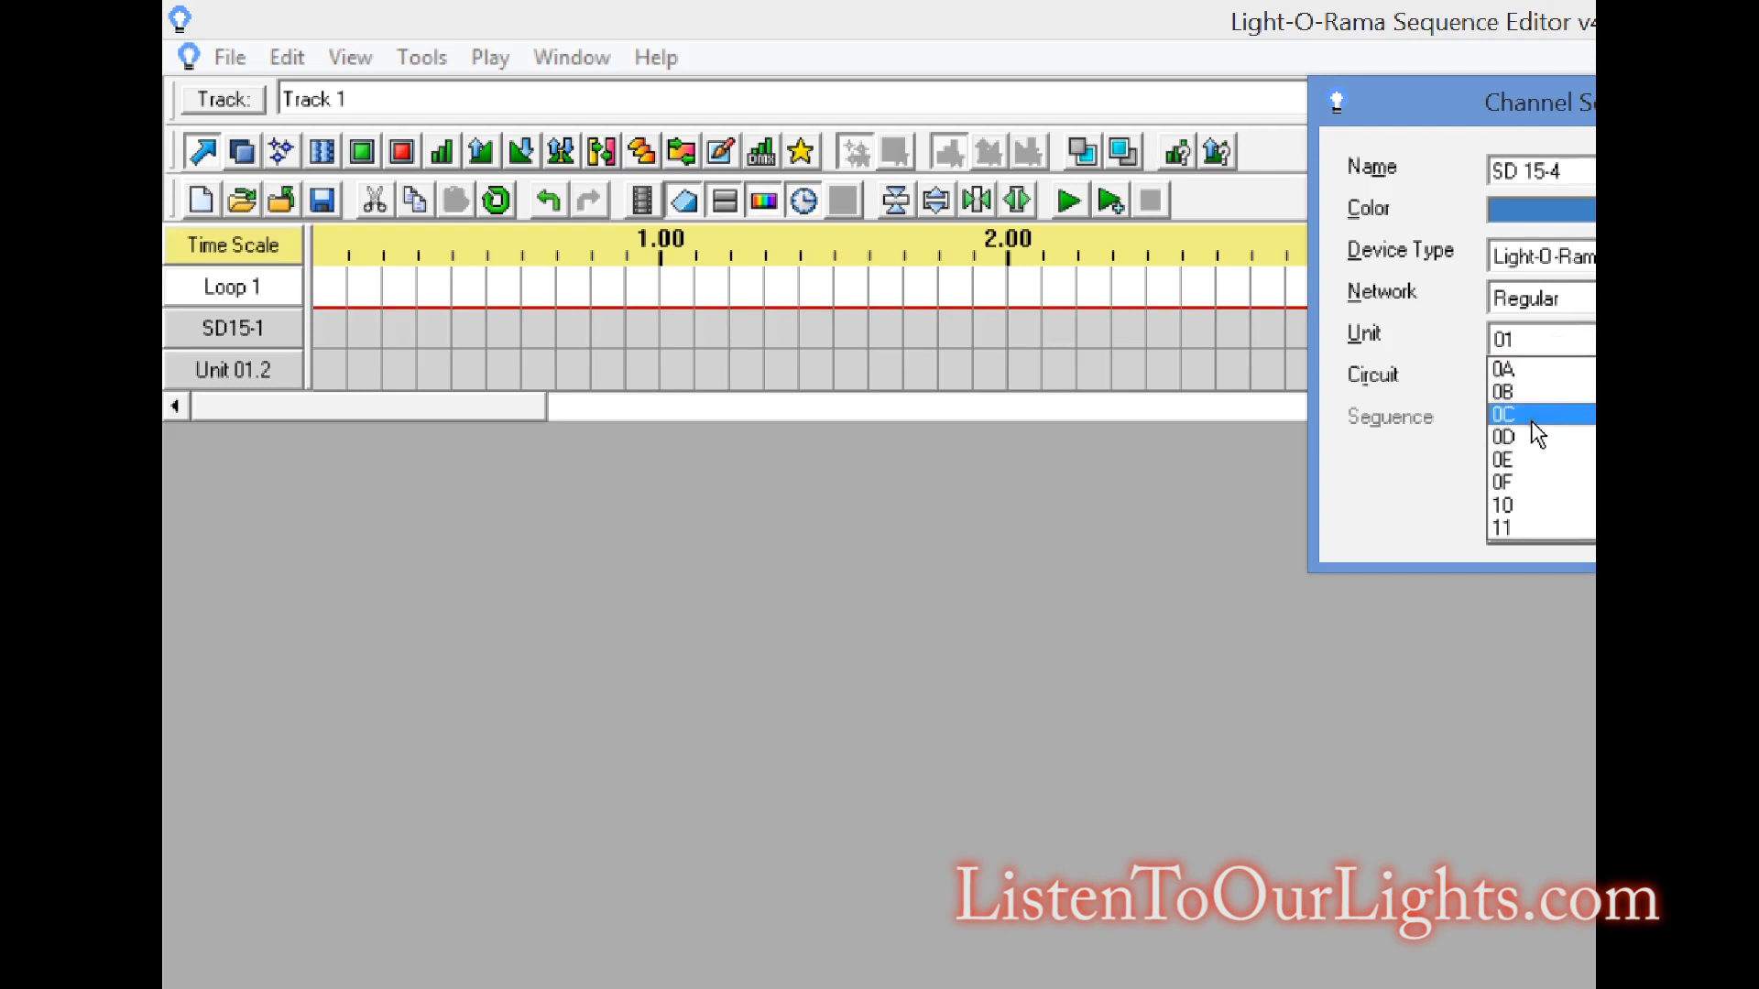
pyautogui.scroll(-2, 1537, 434)
pyautogui.click(1531, 479)
pyautogui.click(1558, 384)
pyautogui.click(1542, 463)
pyautogui.click(1542, 521)
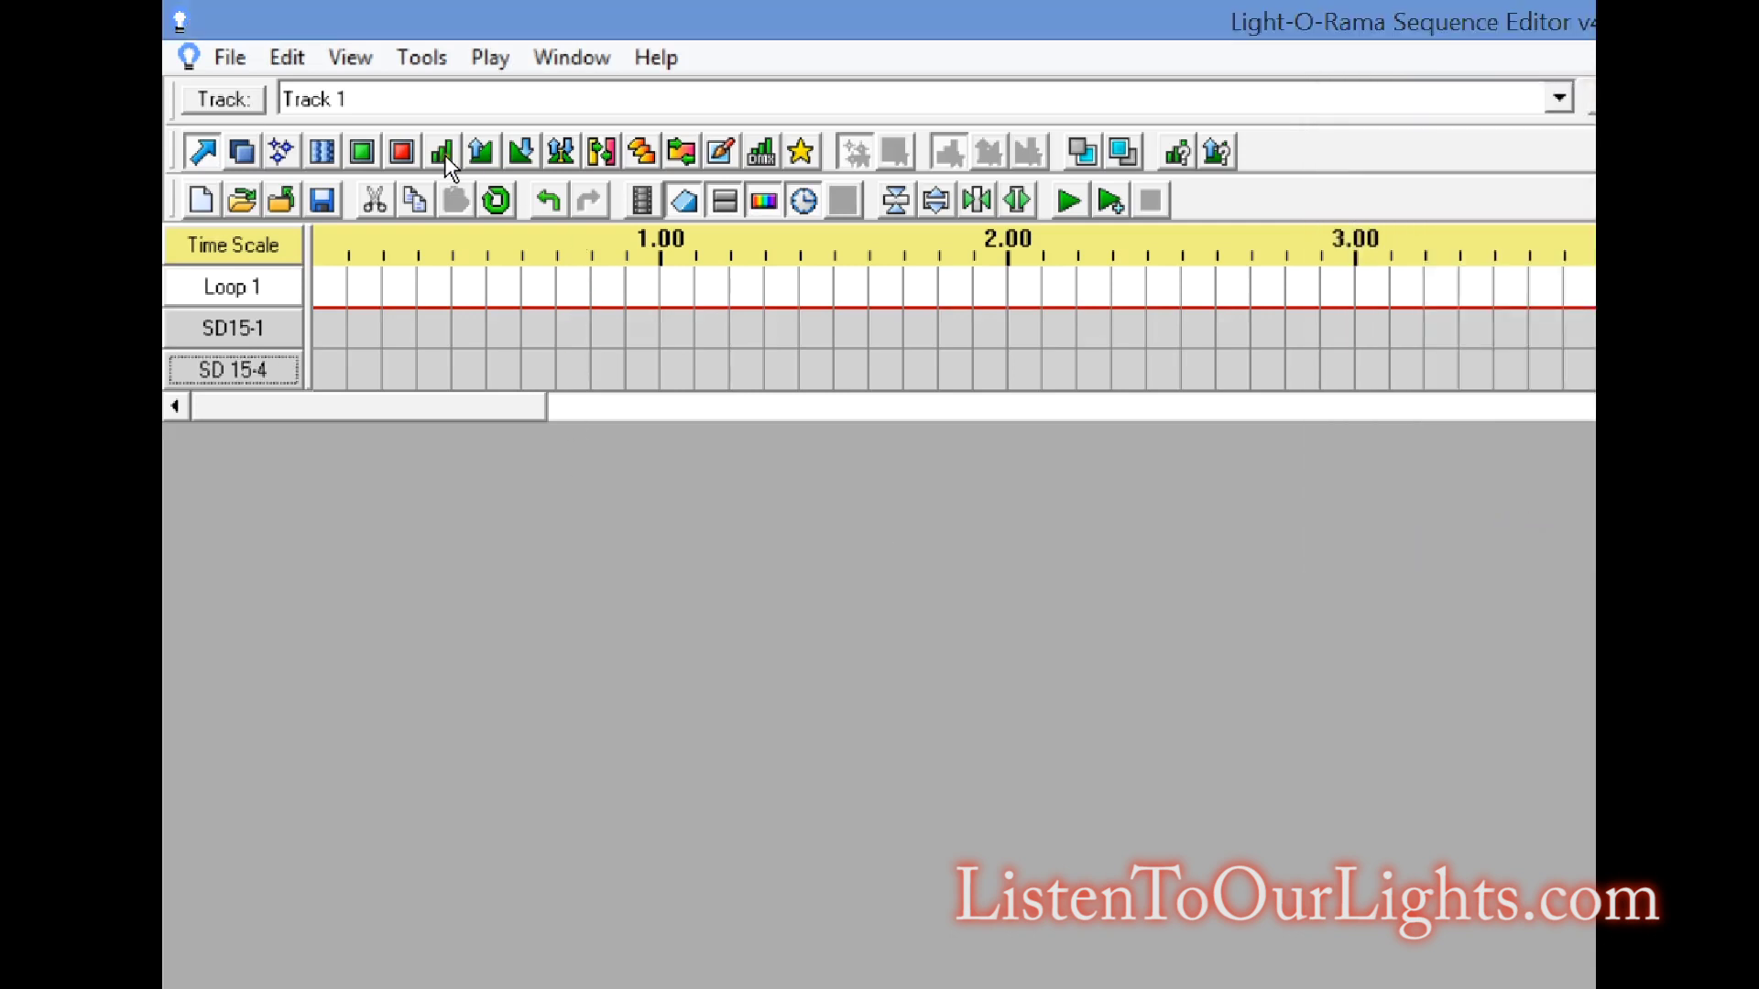
# Add a fade up from 0 to 1.00 s and a fade down from 1.00 to 2.00 s on channel SD15-1
pyautogui.click(478, 146)
pyautogui.moveTo(343, 320); pyautogui.dragTo(689, 323)
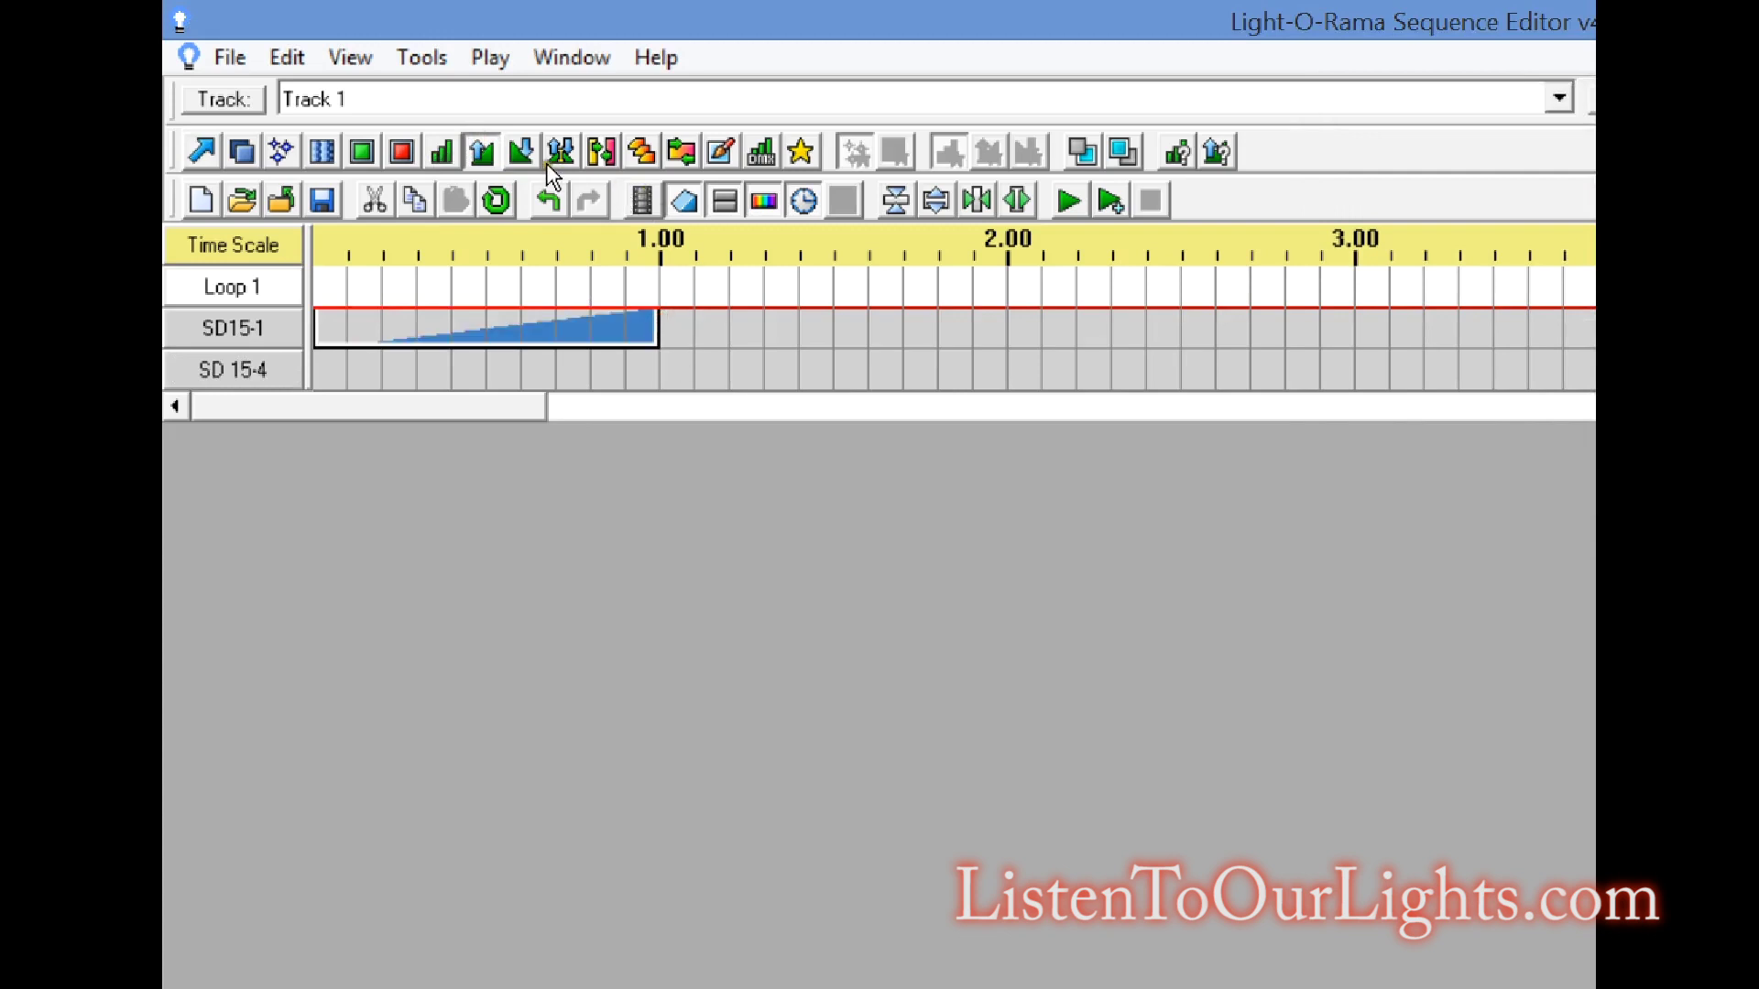
pyautogui.click(521, 153)
pyautogui.moveTo(678, 332); pyautogui.dragTo(1005, 353)
# Copy the fade up and fade down from 0 to 2.00 s on channel SD15-1 to the start of channel SD 15-4
pyautogui.click(210, 146)
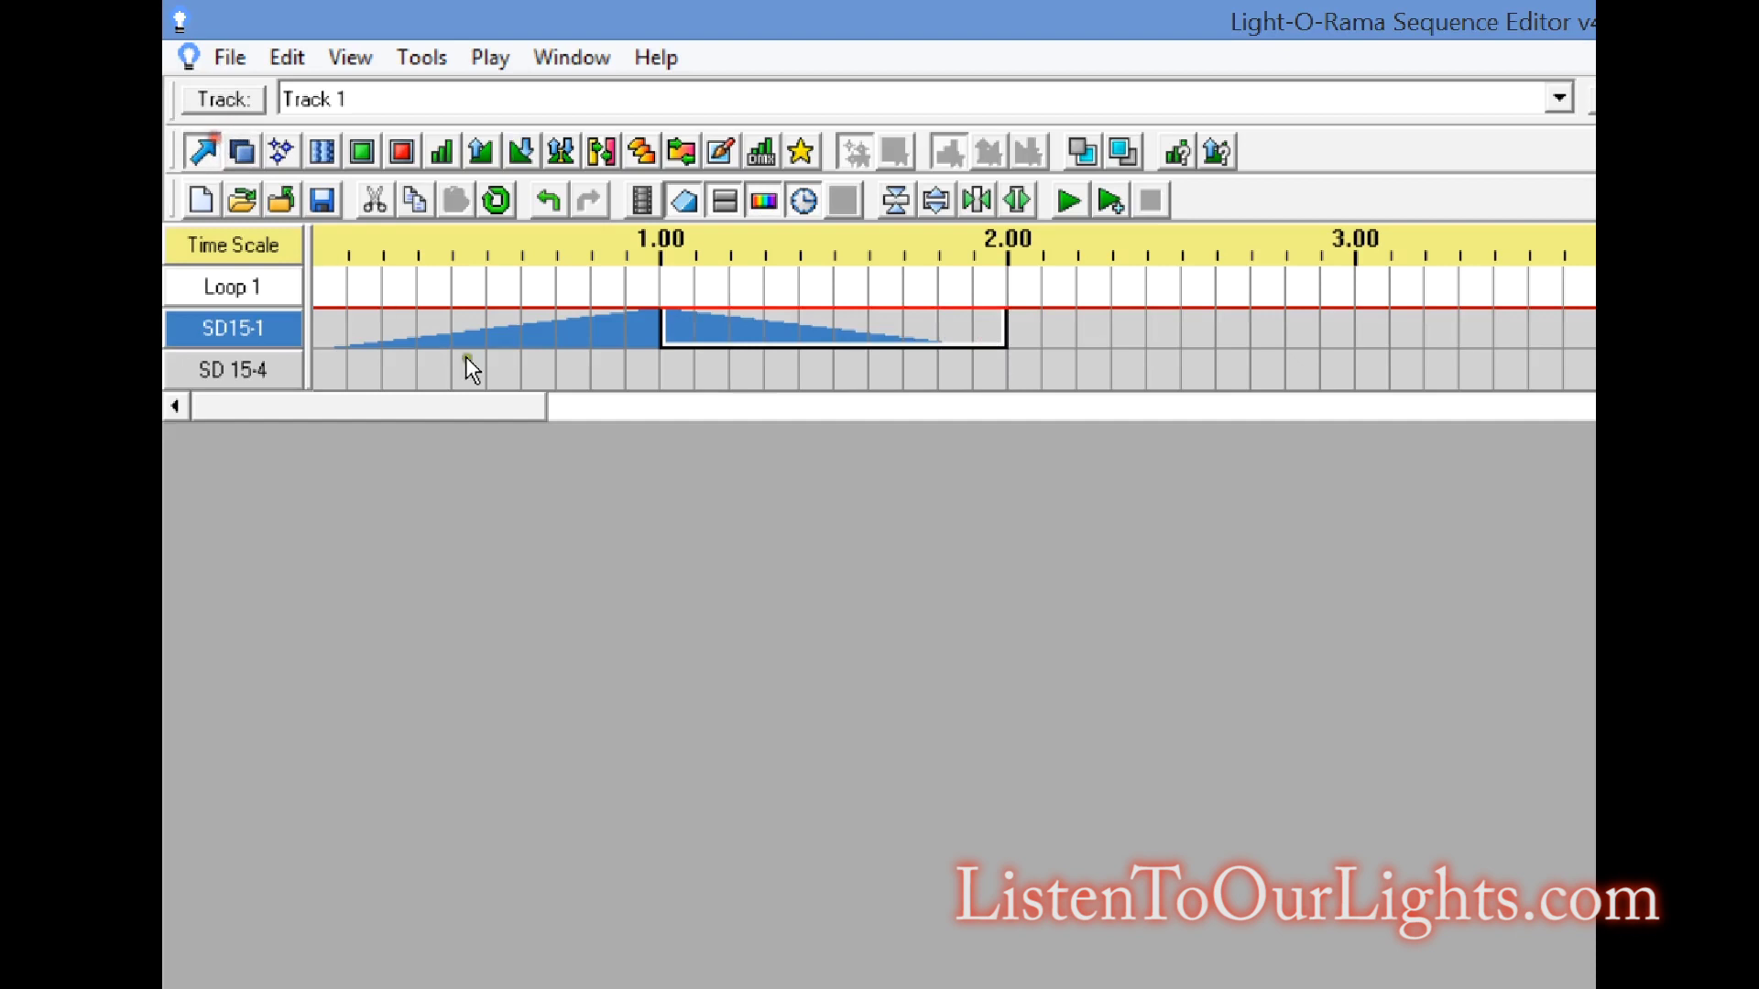
pyautogui.moveTo(334, 331); pyautogui.dragTo(992, 334)
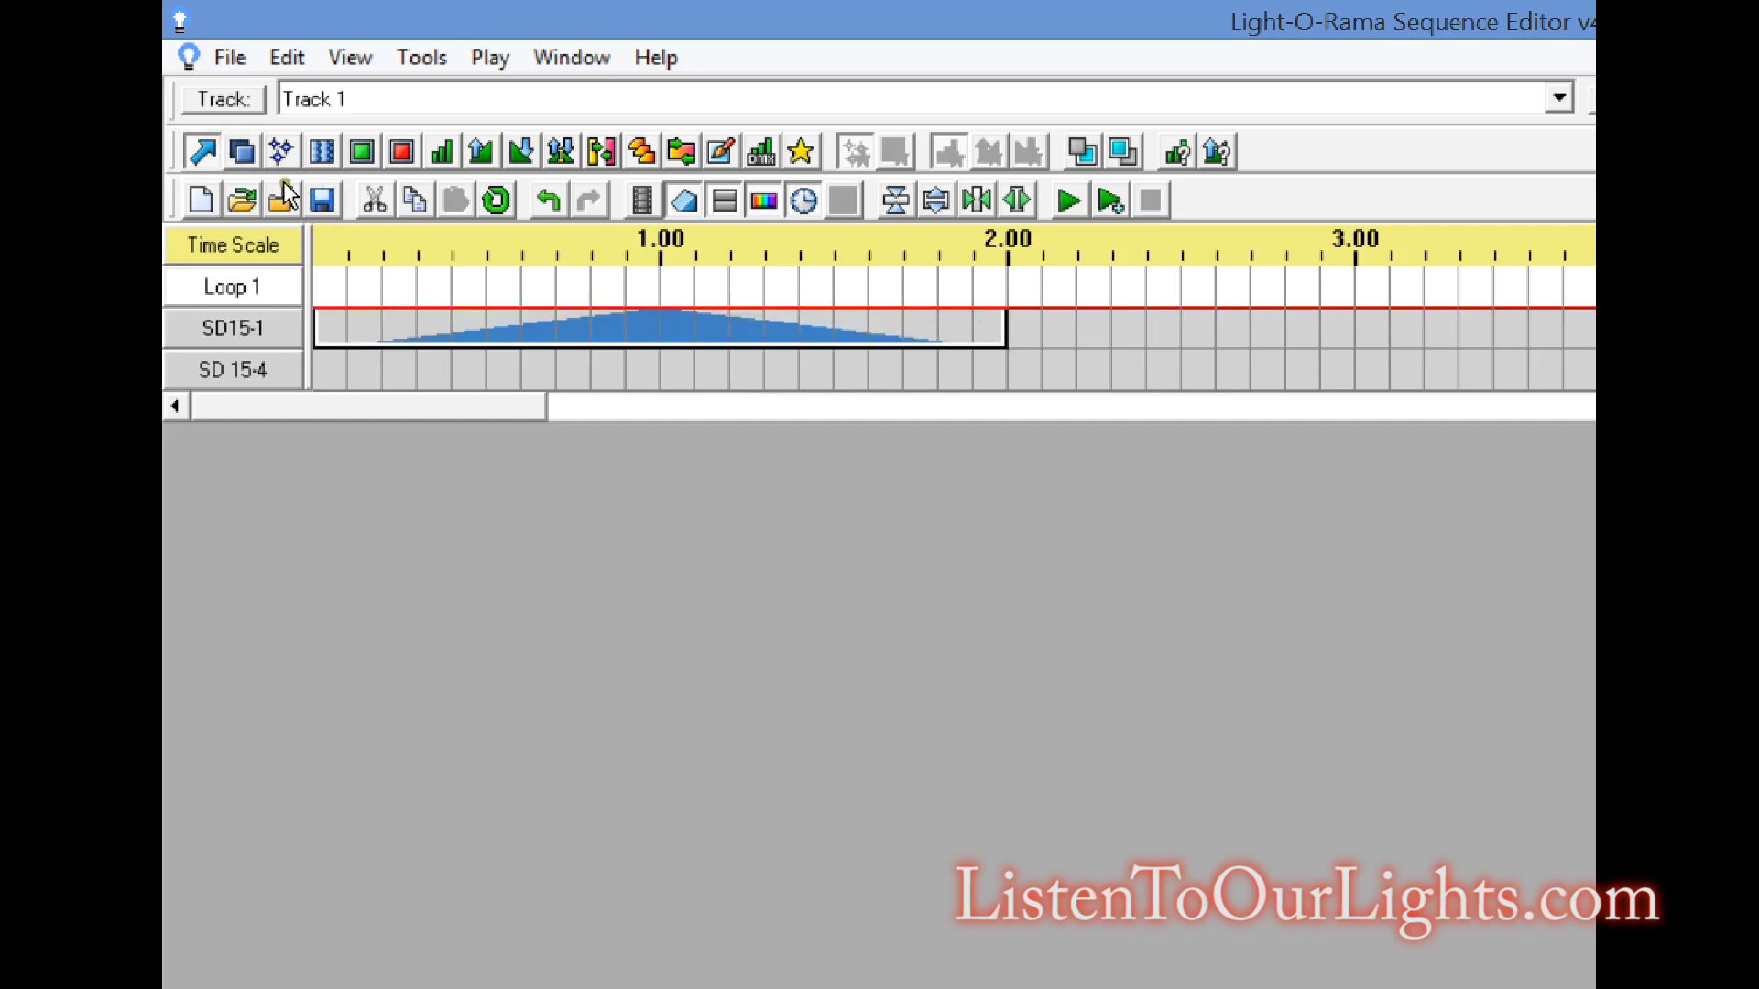
pyautogui.click(412, 200)
pyautogui.click(331, 371)
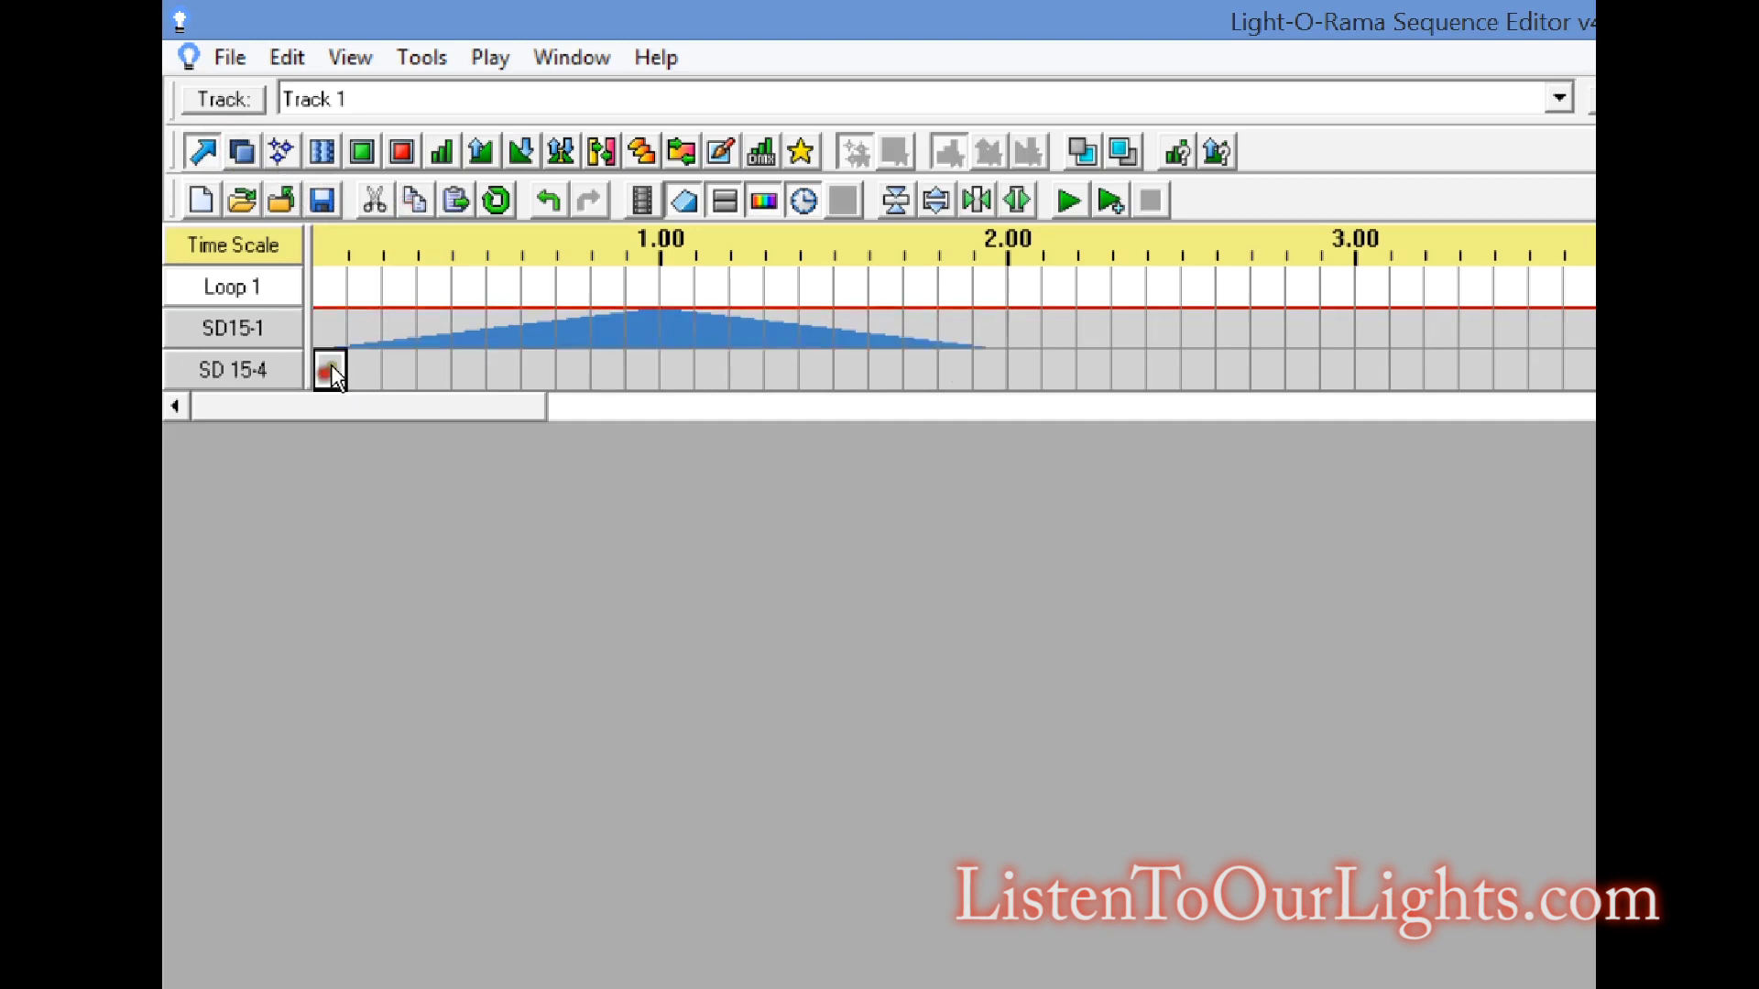
pyautogui.click(455, 201)
# Paste the copied fade pair again at 2.00 s on channel SD15-1 and at 3.00 s on channel SD 15-4
pyautogui.click(1026, 328)
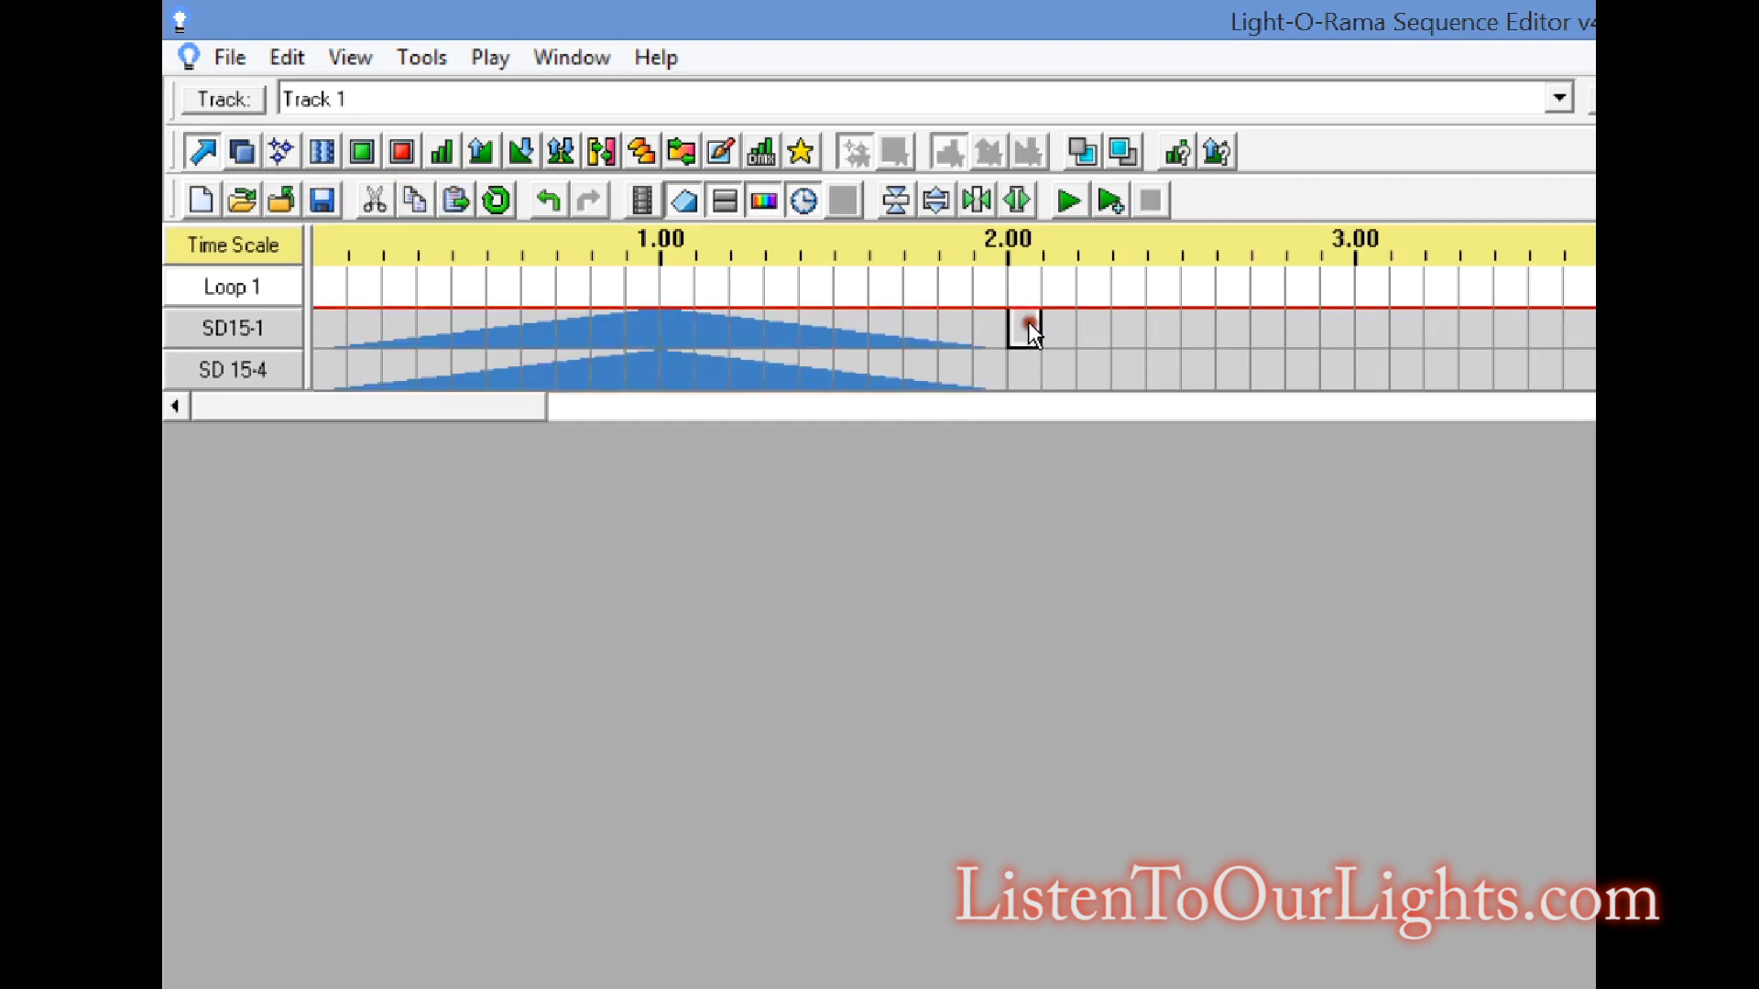
pyautogui.click(458, 203)
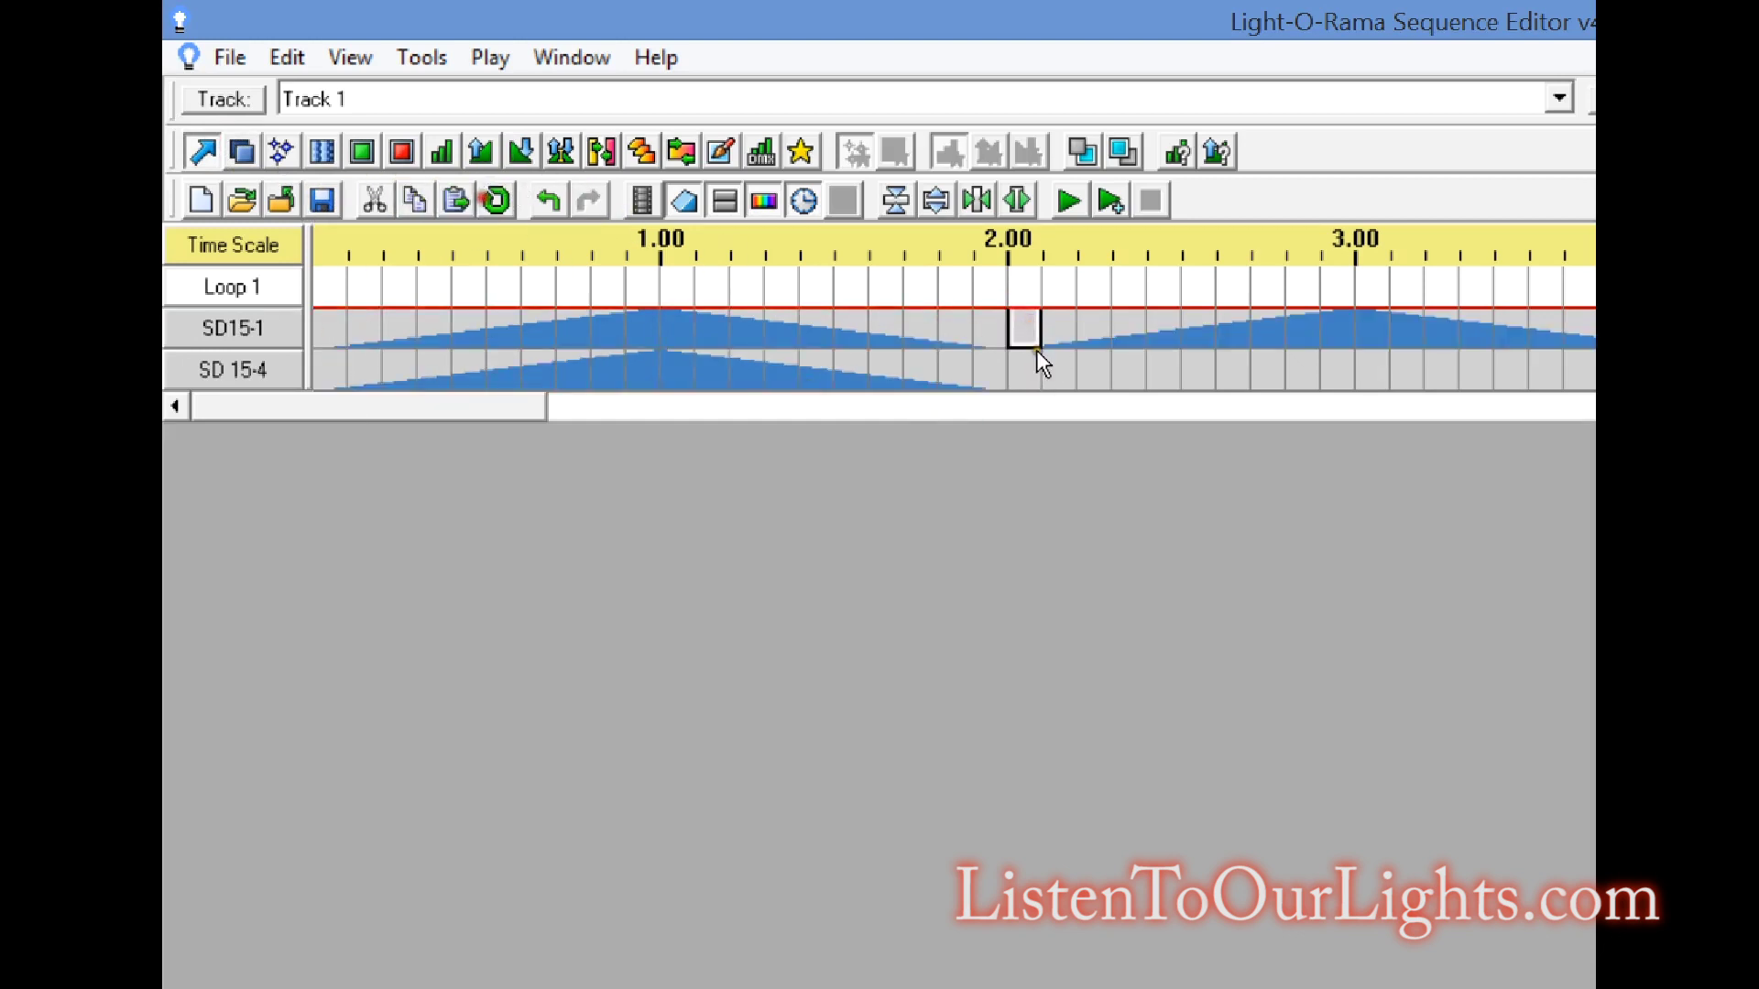
pyautogui.click(1365, 371)
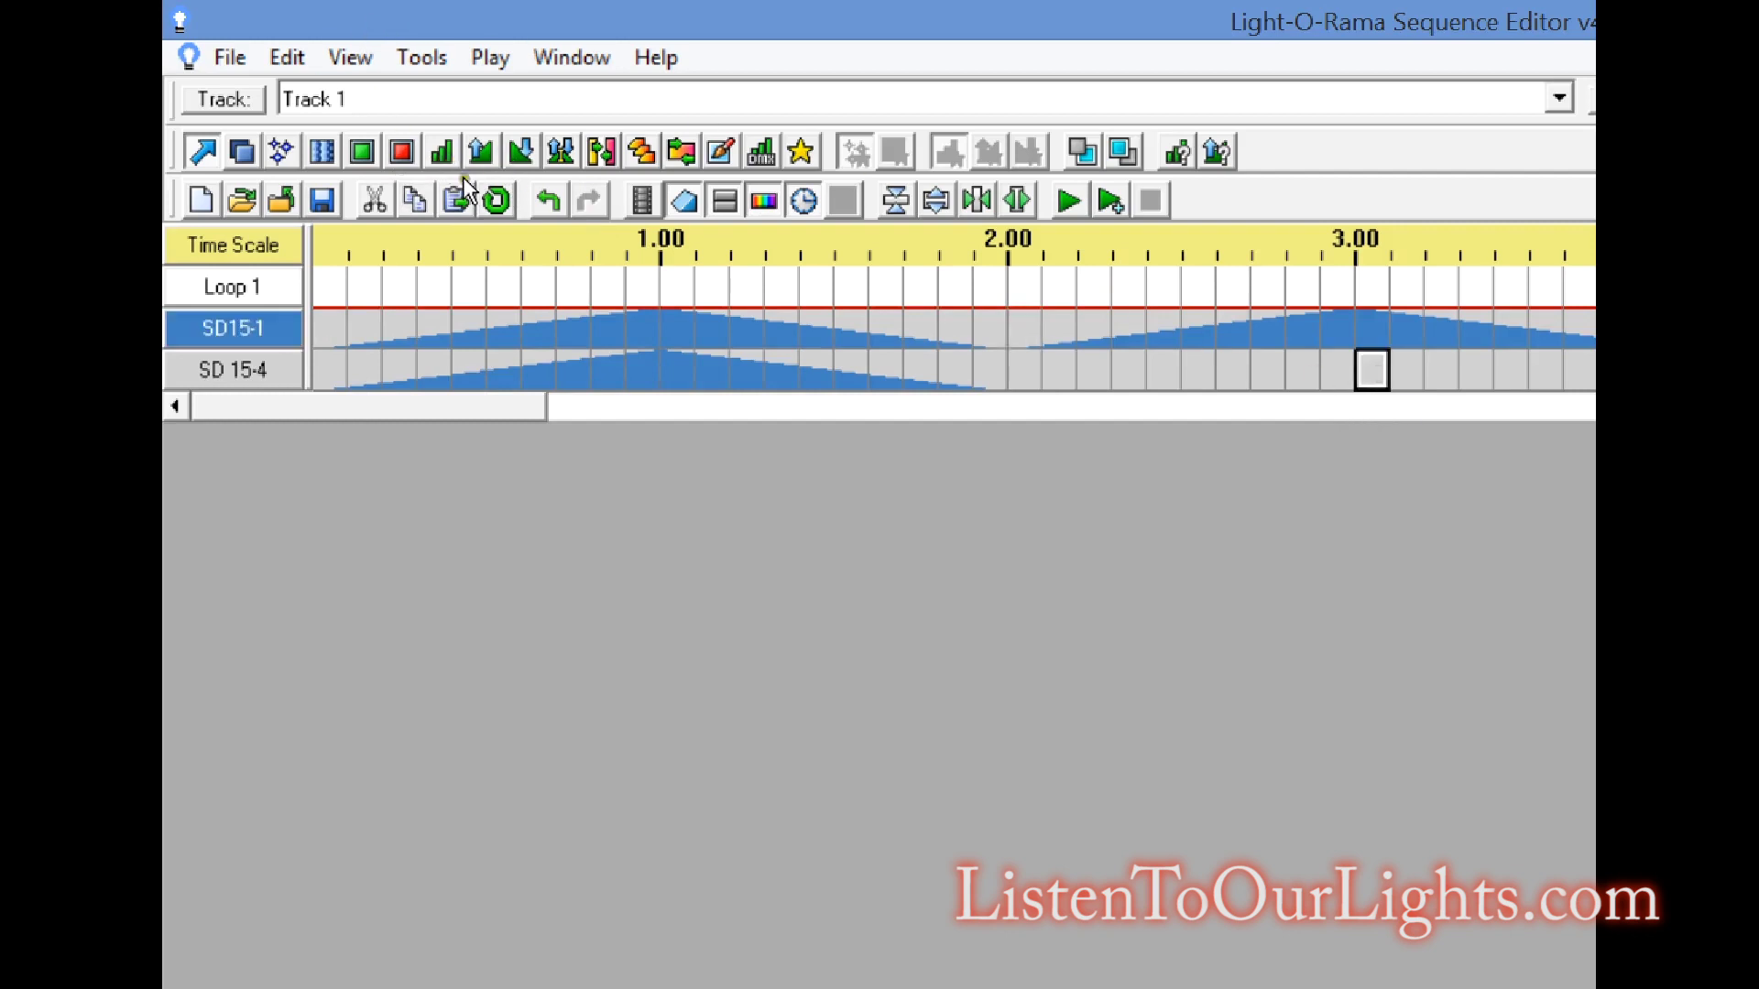
pyautogui.click(458, 203)
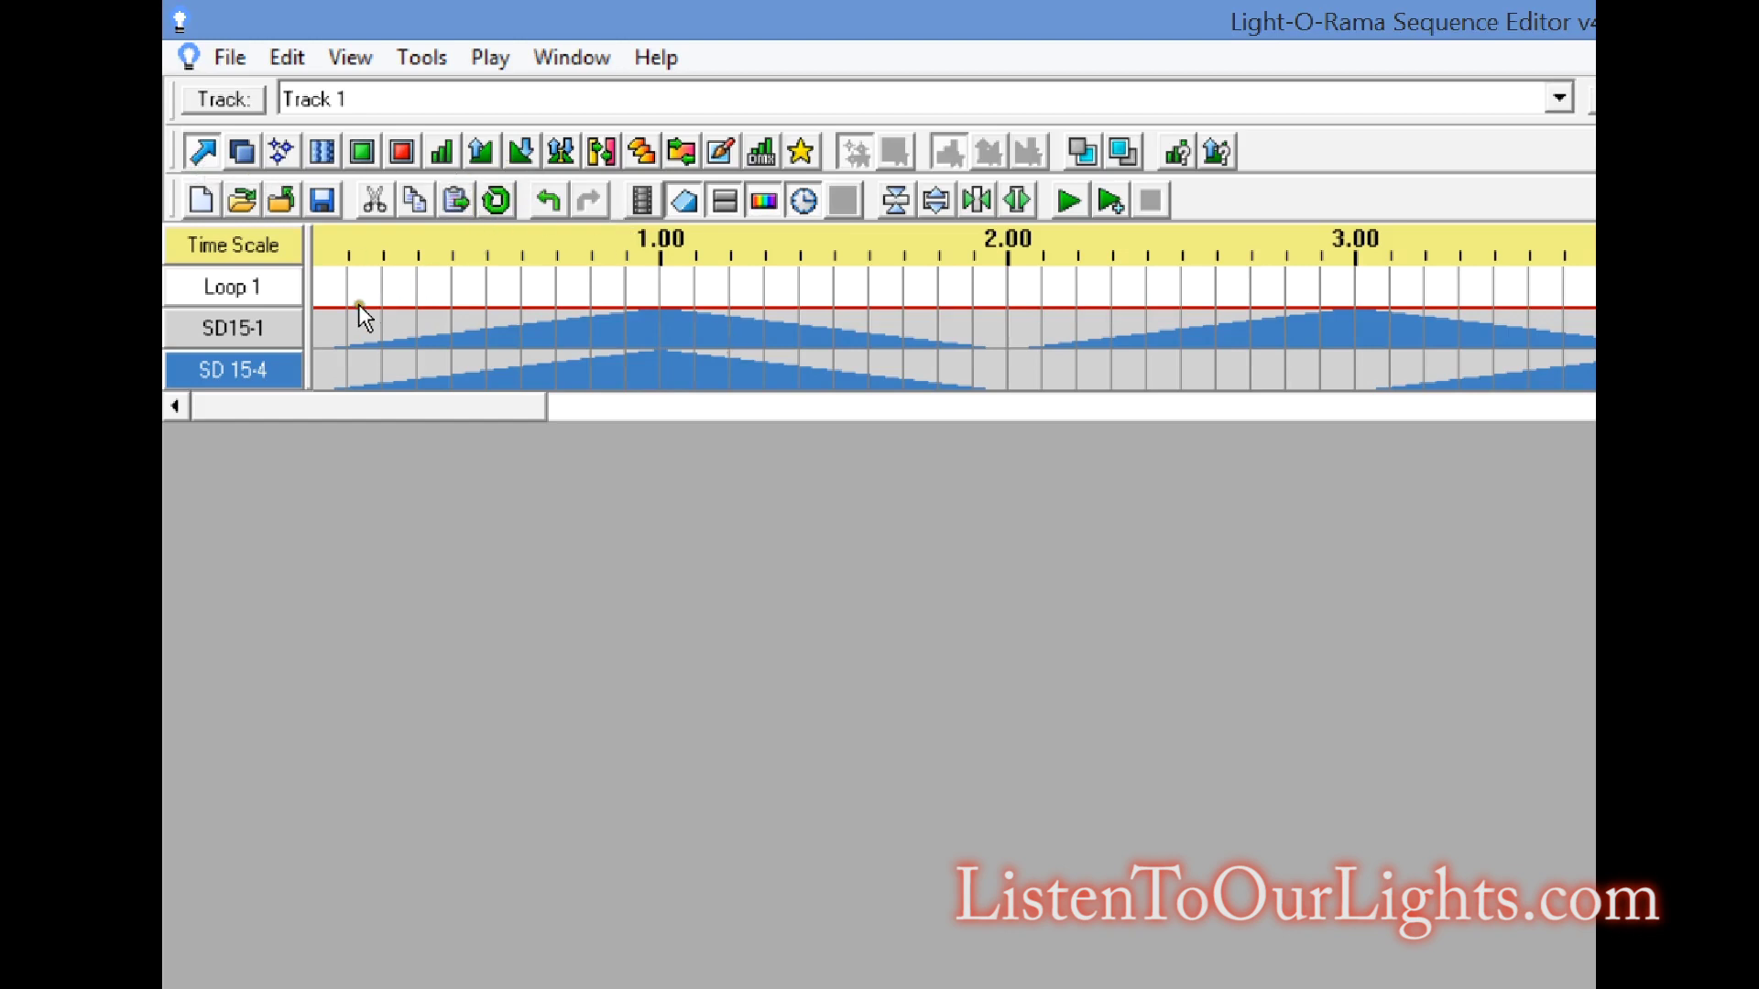
# Select the stretch of channel SD15-1 from 0 s across both fade pairs and set the play range to Selection
pyautogui.click(320, 332)
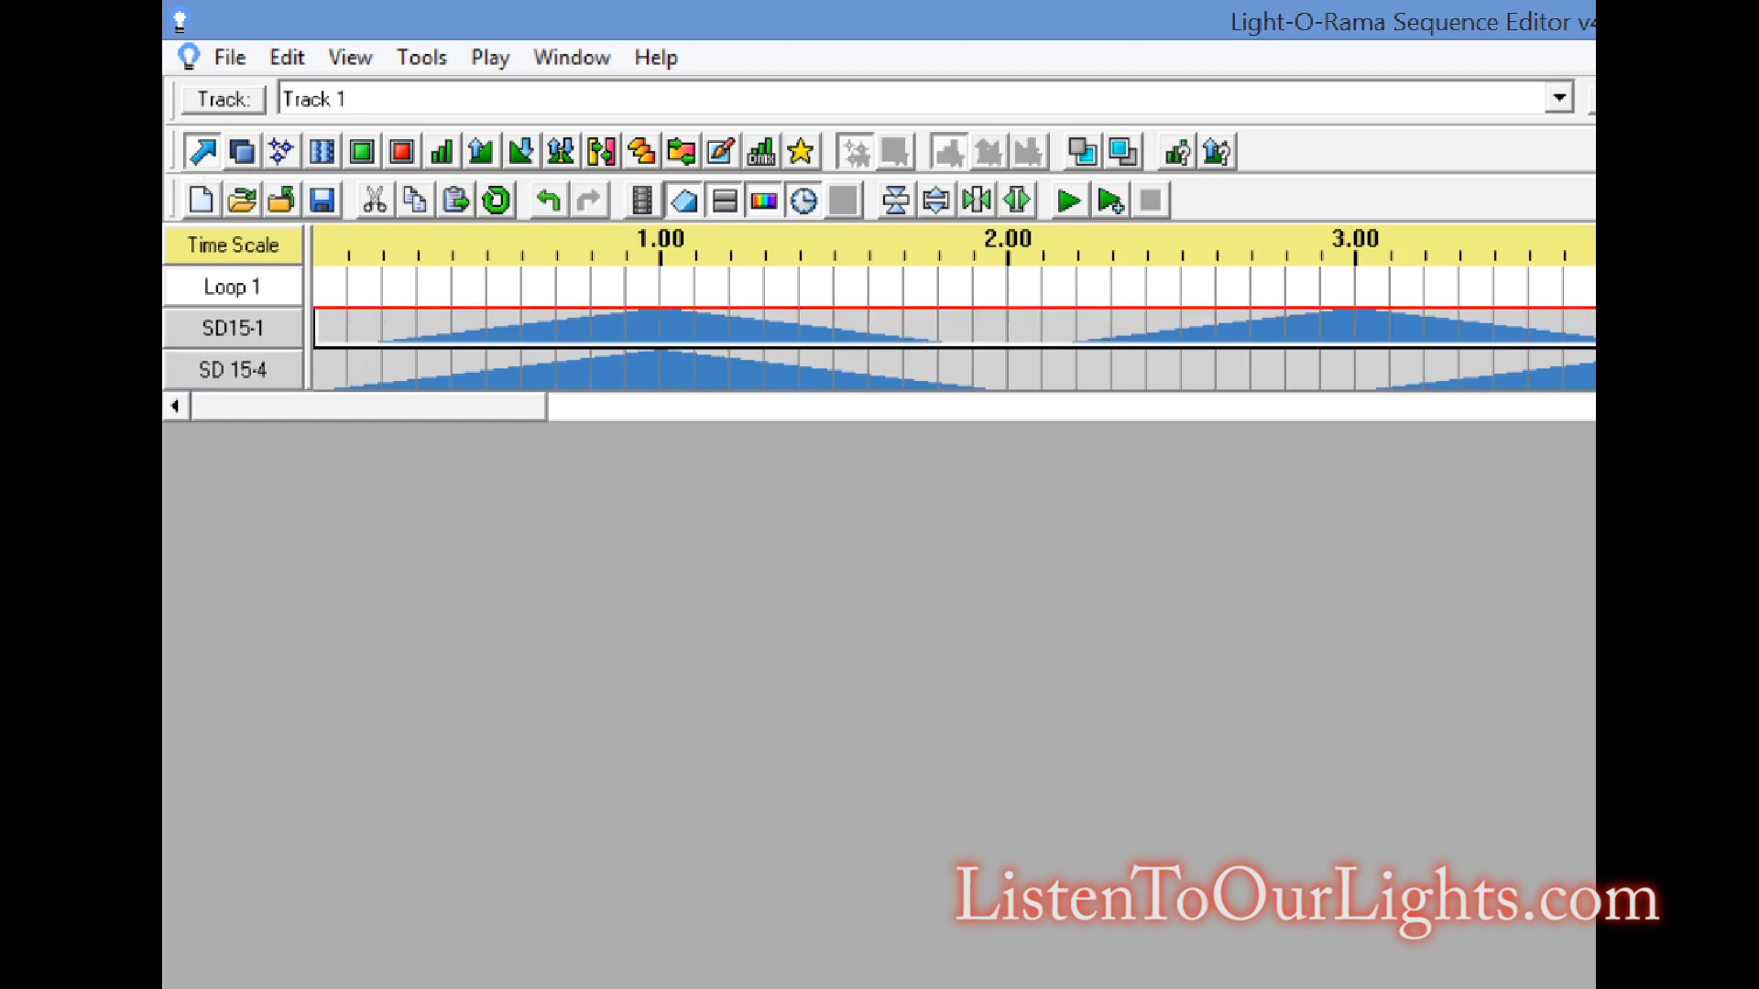
pyautogui.click(495, 57)
pyautogui.moveTo(546, 321)
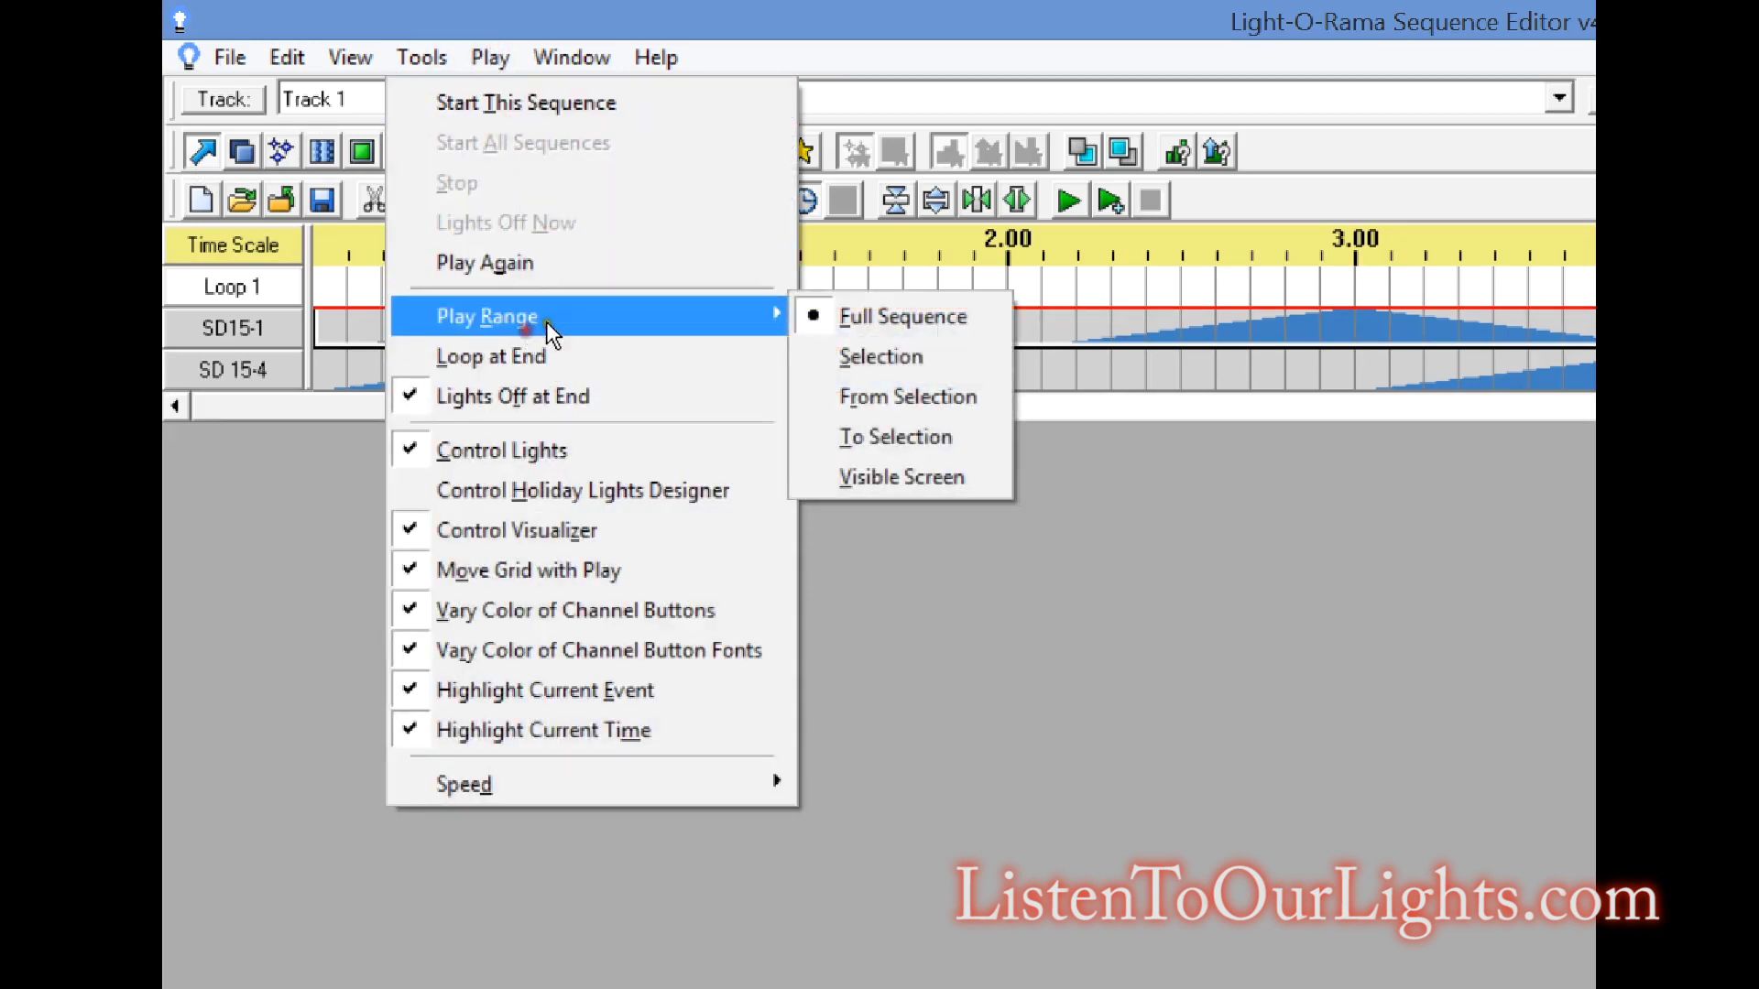
pyautogui.click(865, 338)
# Turn on Loop at End for playback and play the selected range
pyautogui.click(499, 55)
pyautogui.moveTo(535, 305)
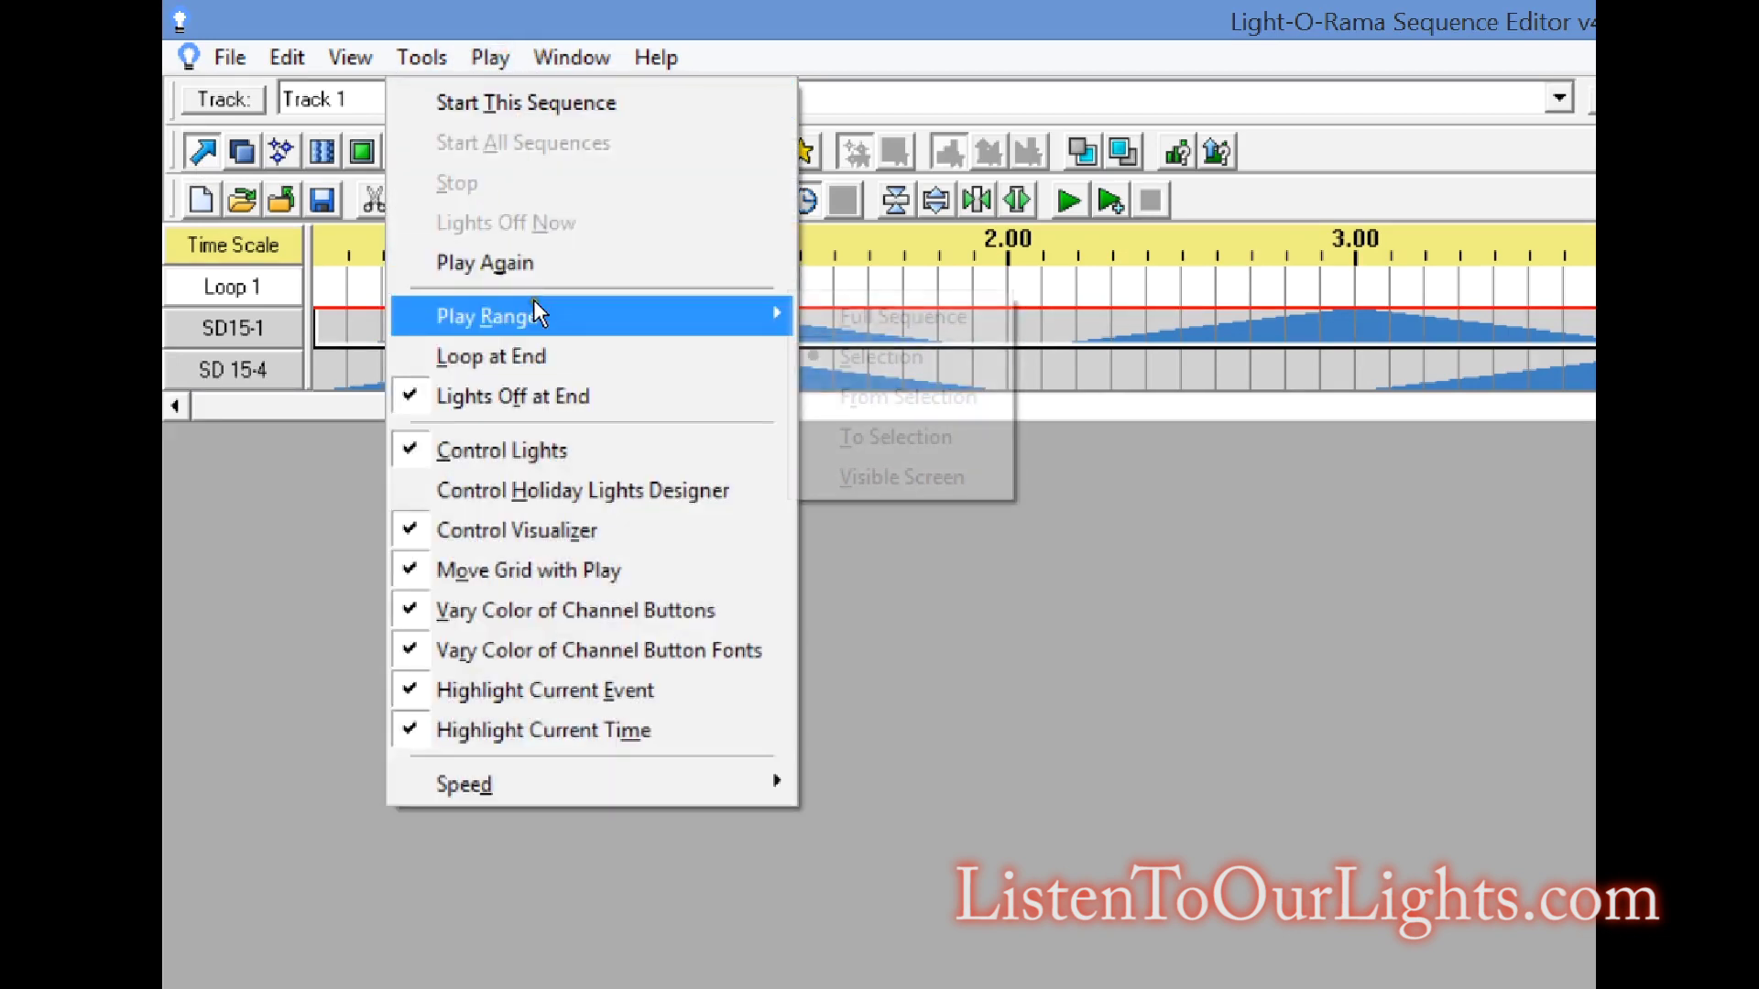
pyautogui.click(592, 347)
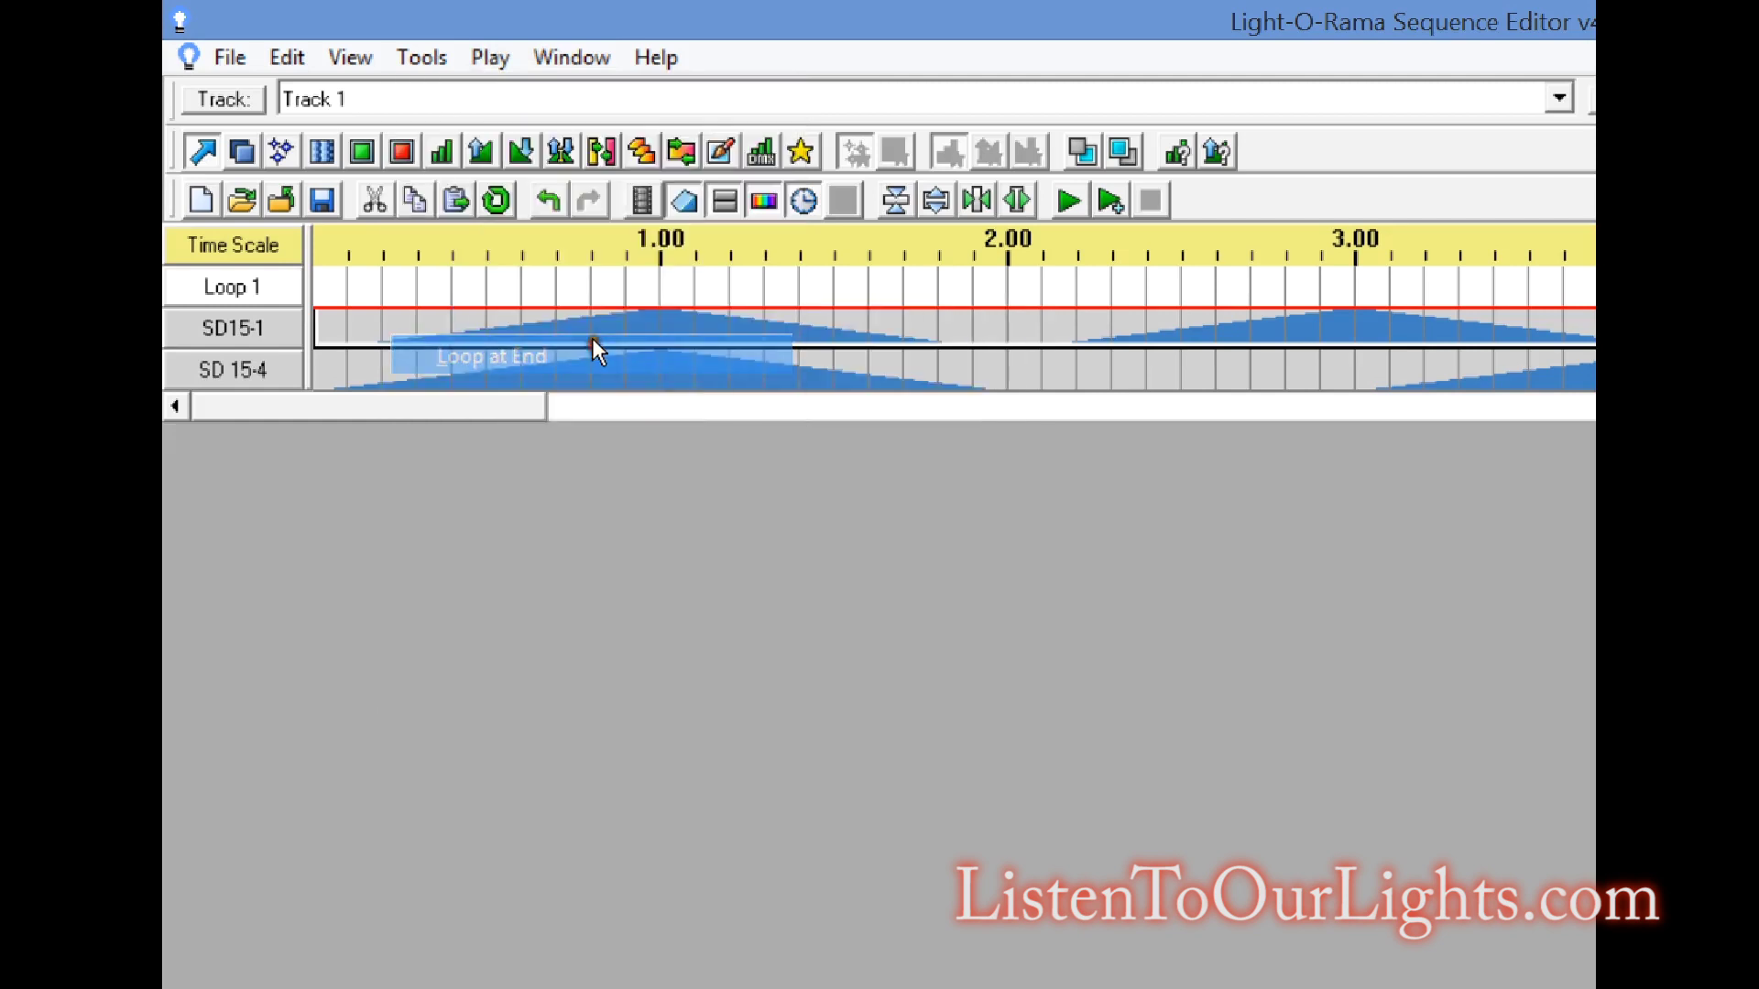
pyautogui.click(1061, 193)
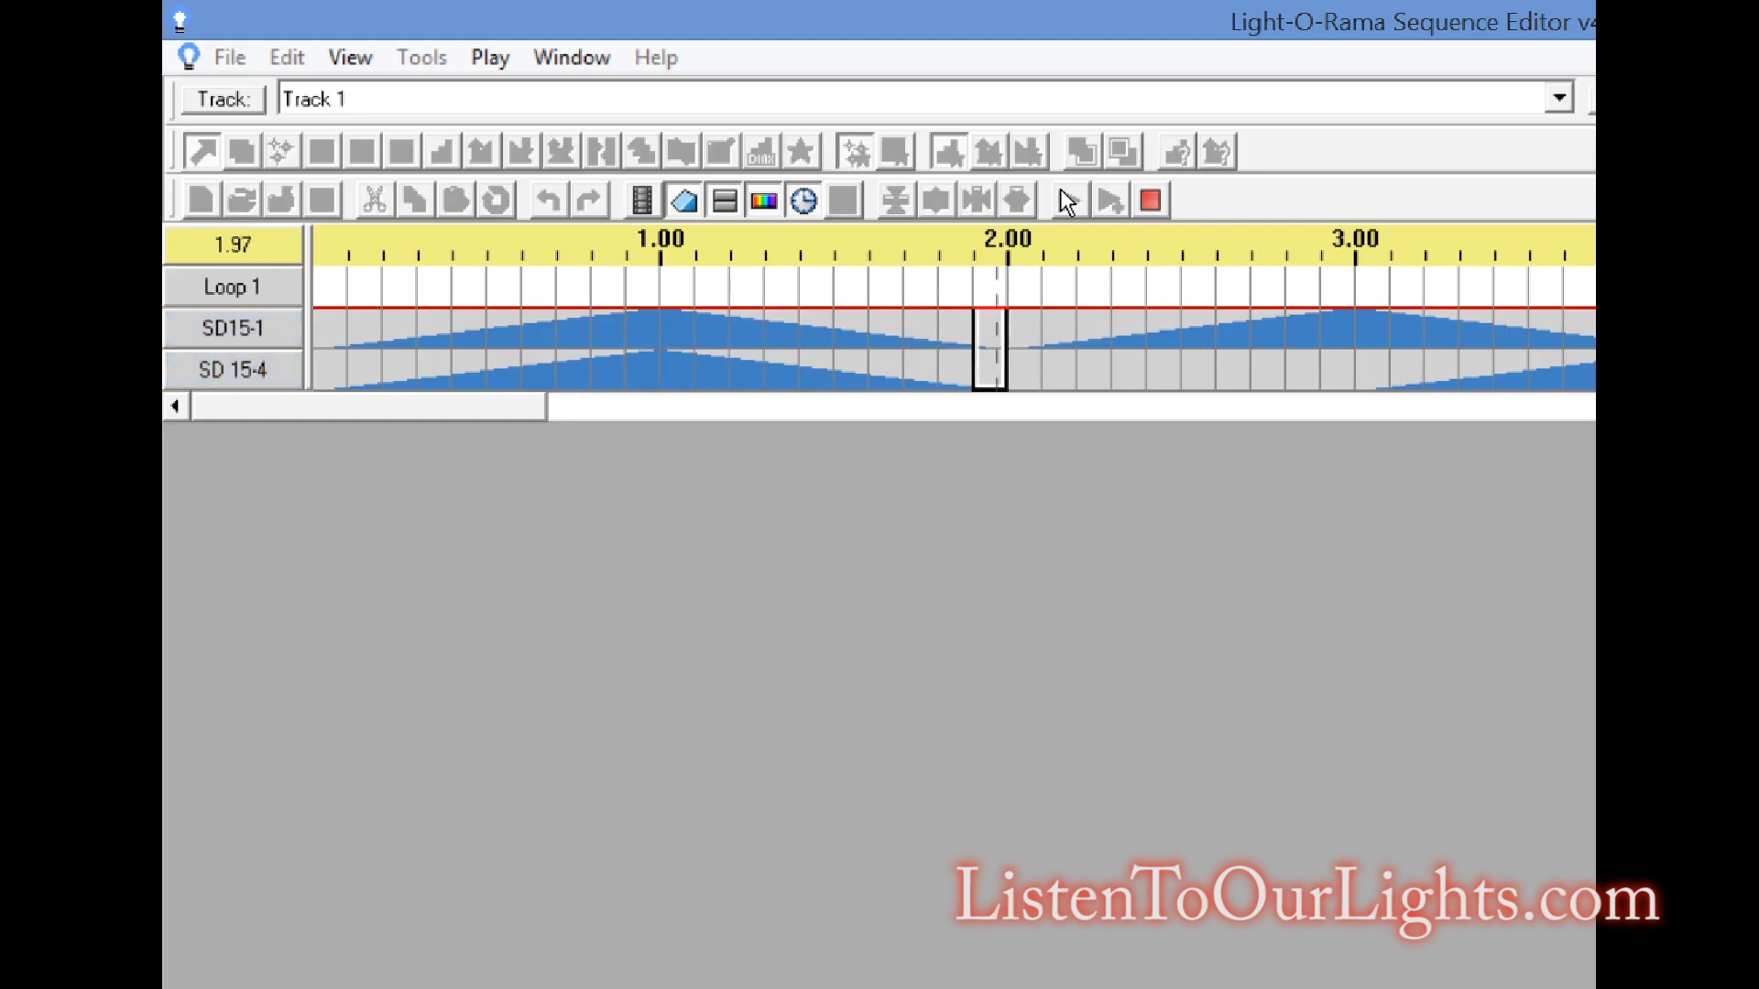